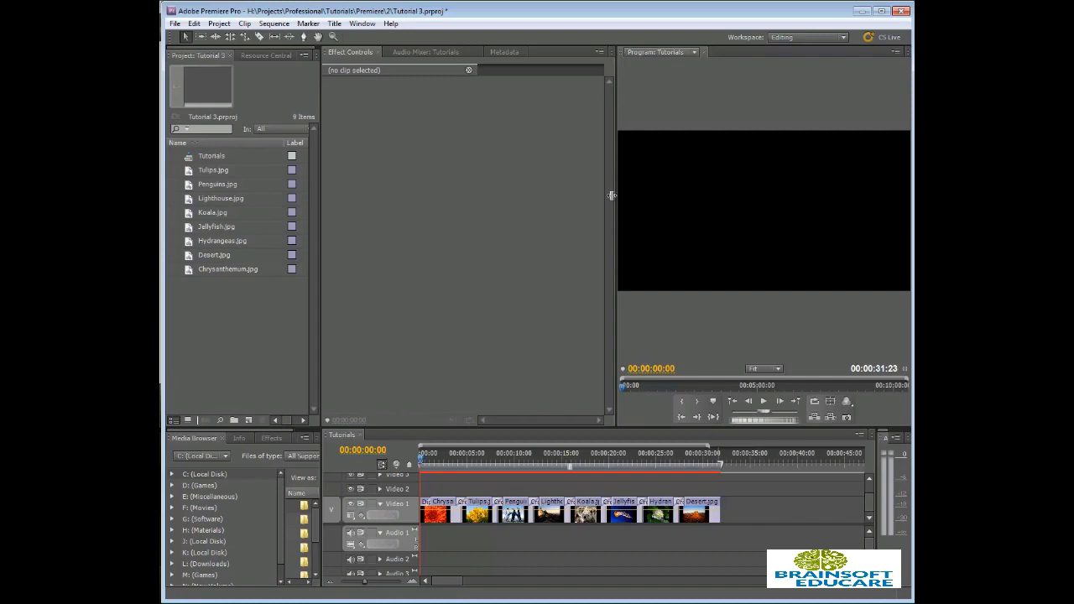
# - Create a new title named Tutorials, keeping the default video settings
pyautogui.moveTo(611, 196); pyautogui.dragTo(439, 215)
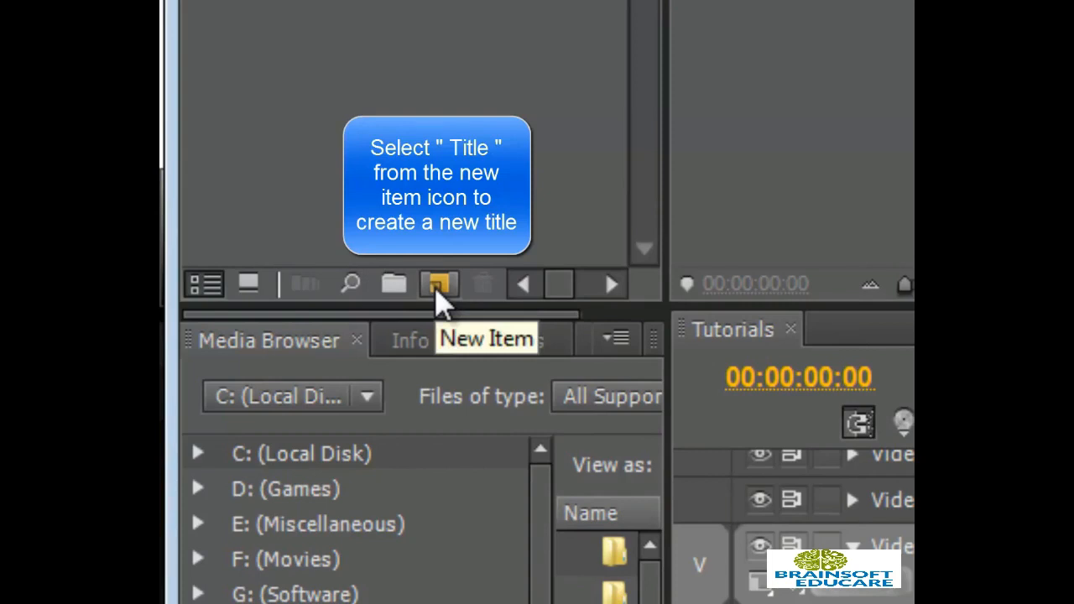
pyautogui.click(438, 285)
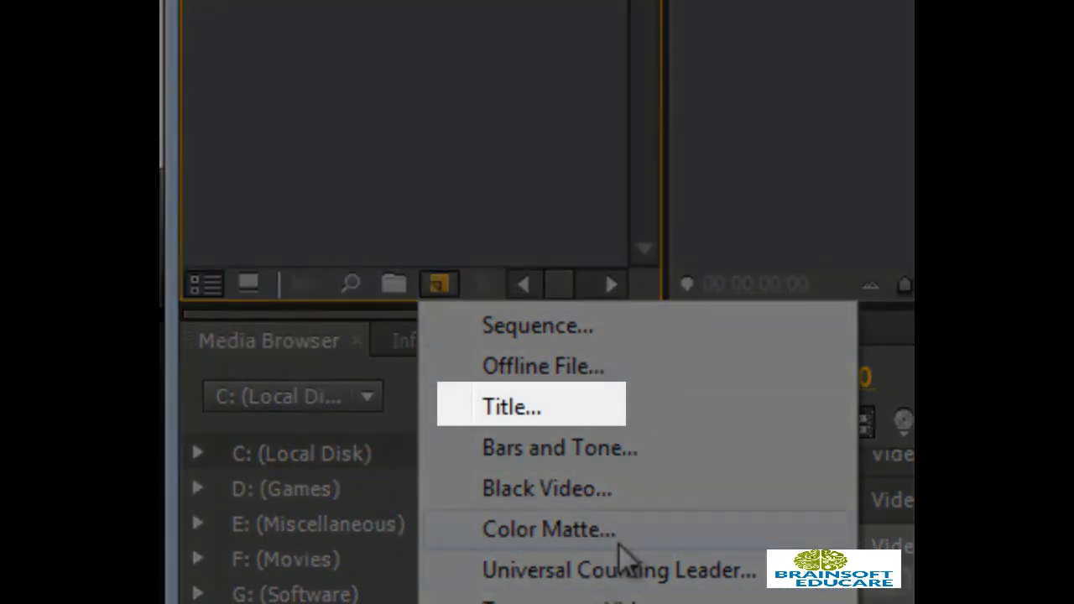
pyautogui.click(544, 419)
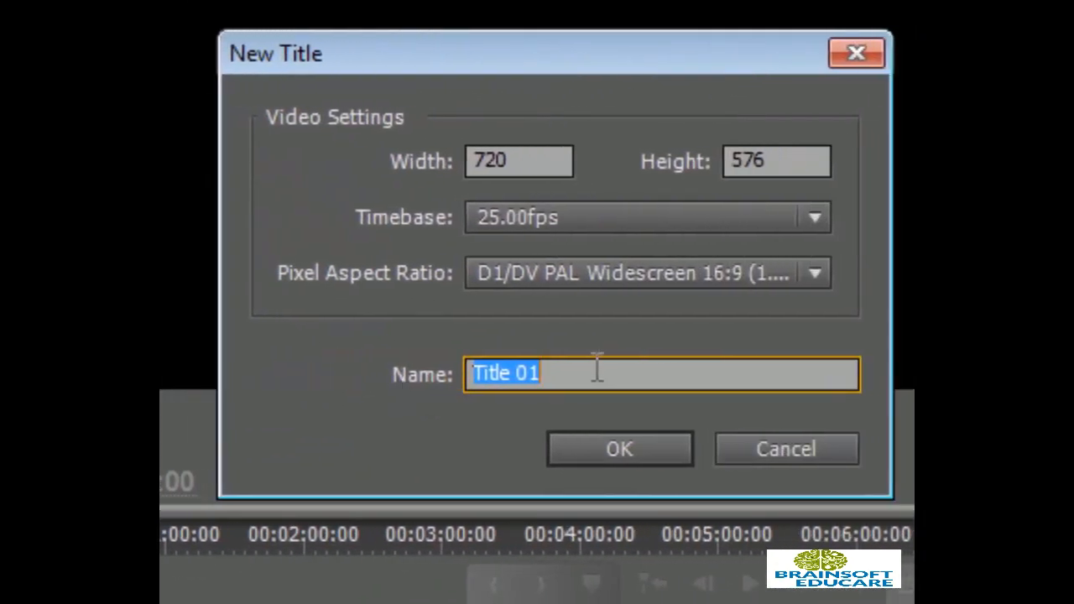
pyautogui.write('Tutorials')
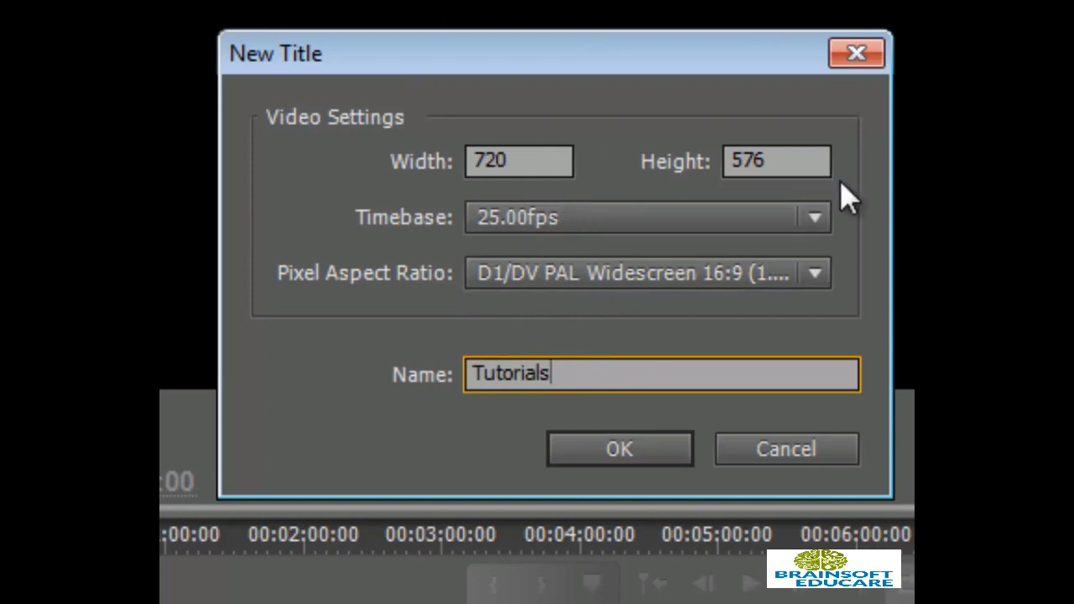
pyautogui.click(621, 450)
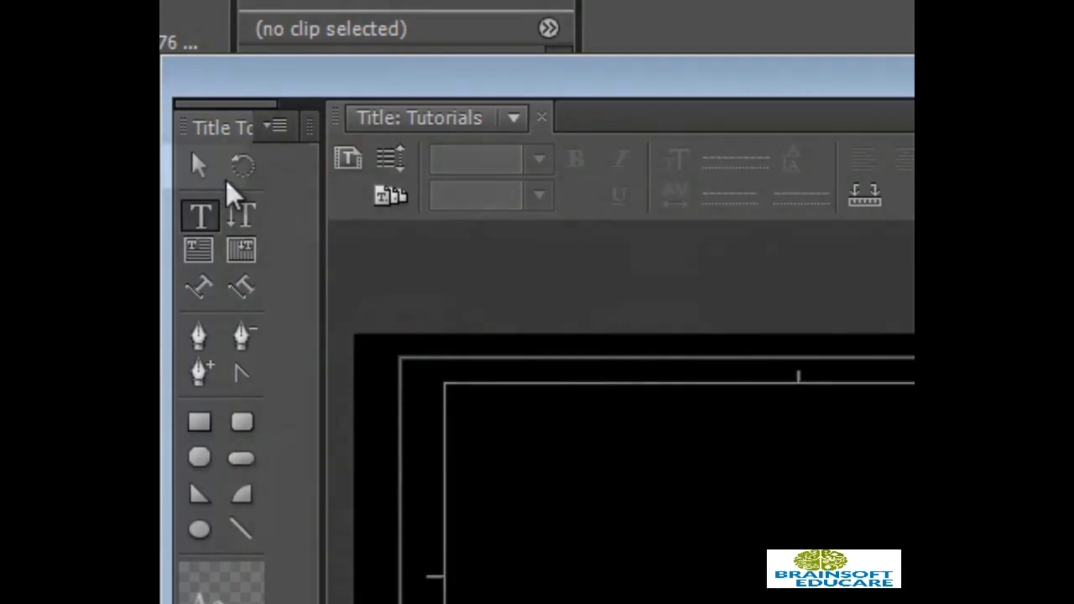
# - Add the text "Tutorial demonstration" to the title canvas with the Type tool
pyautogui.click(200, 166)
pyautogui.click(198, 167)
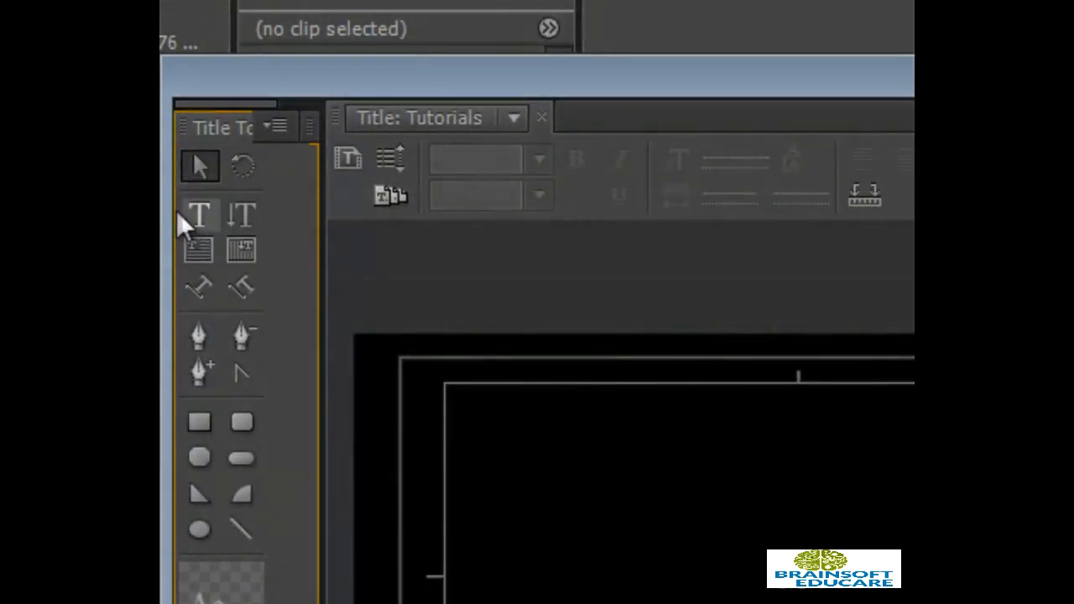
pyautogui.click(200, 218)
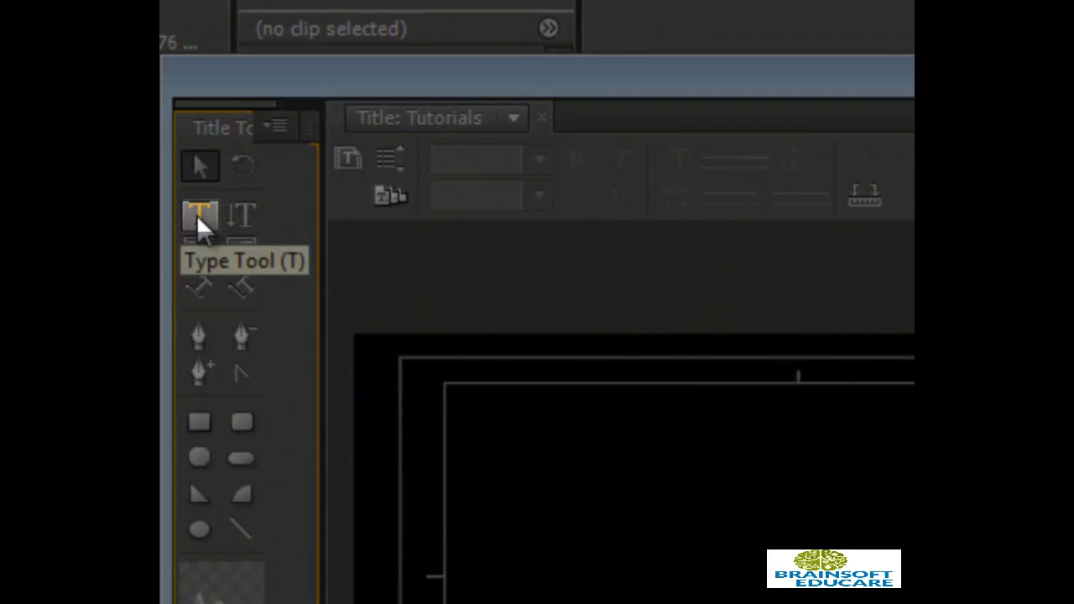
pyautogui.click(198, 220)
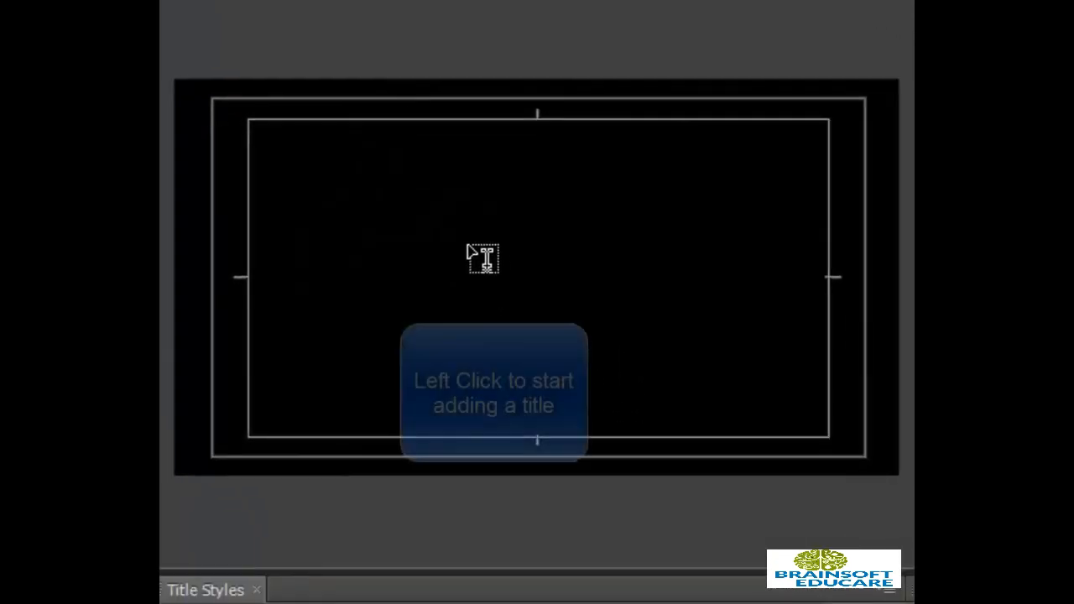
pyautogui.click(424, 251)
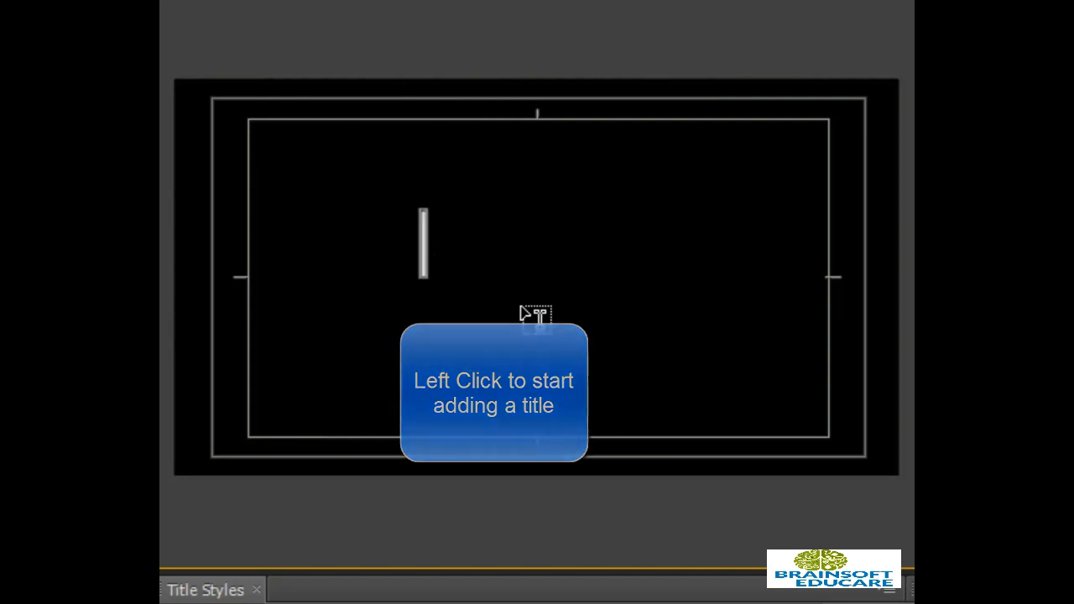
pyautogui.write('T')
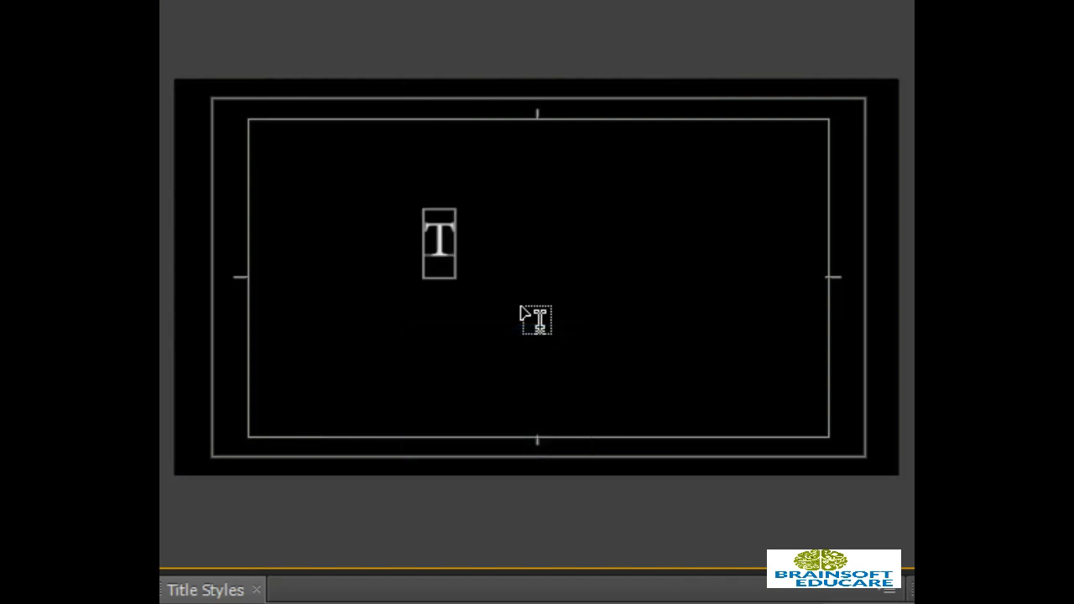
pyautogui.write('orial demons')
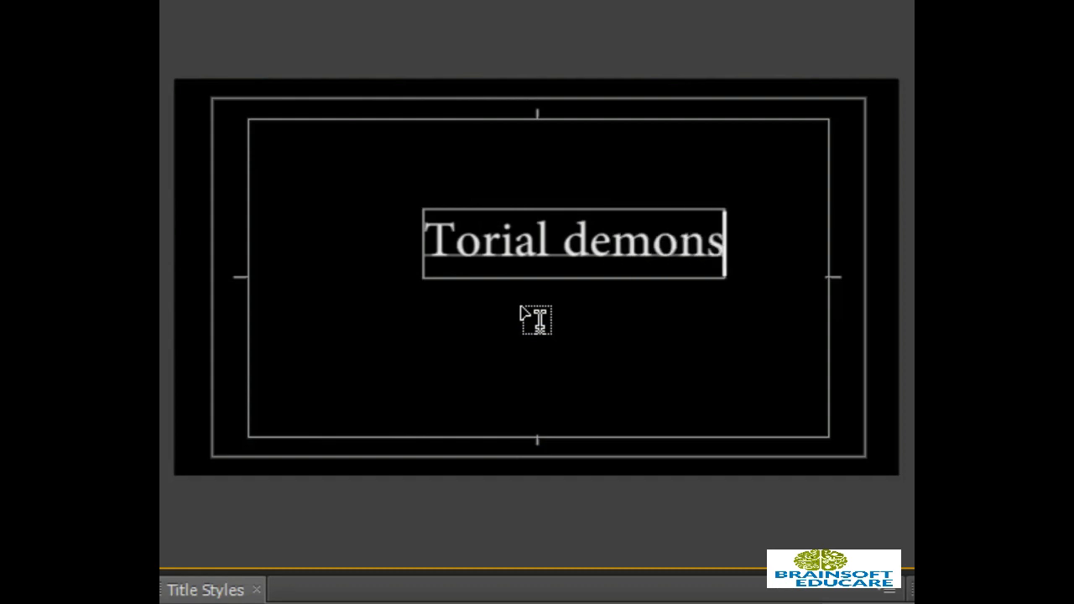
pyautogui.write('tration')
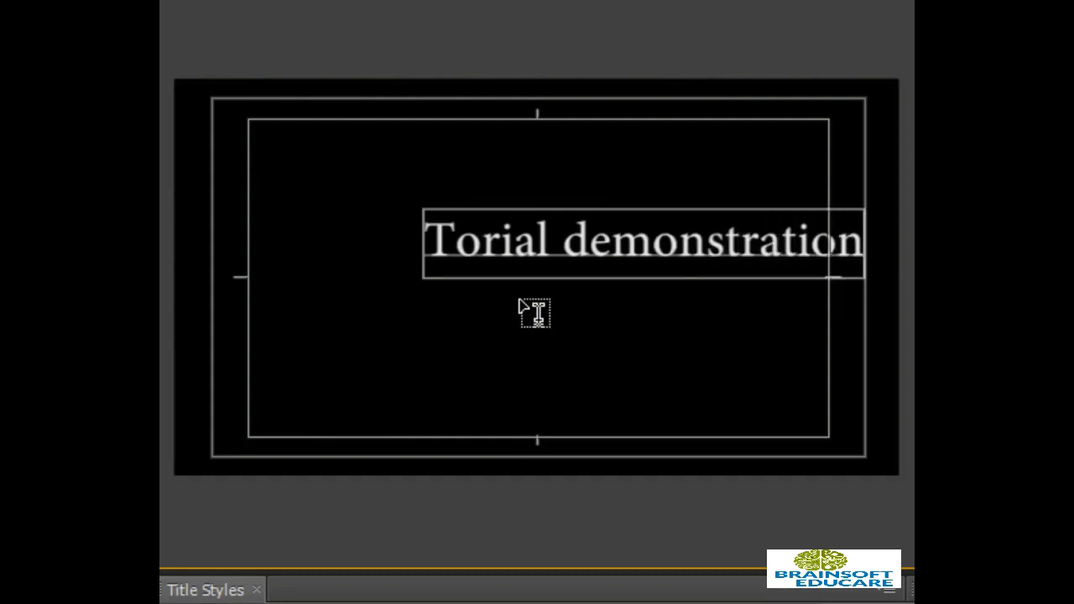
pyautogui.click(456, 243)
pyautogui.write('ut')
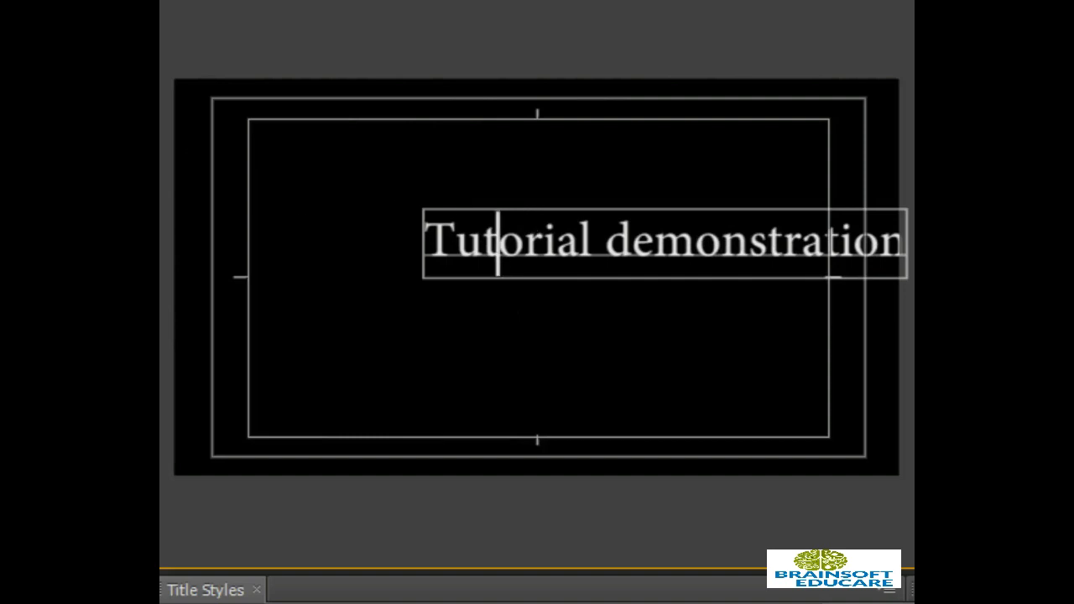
# - Move the text to the centre of the title frame and enlarge the title styles area
pyautogui.click(744, 244)
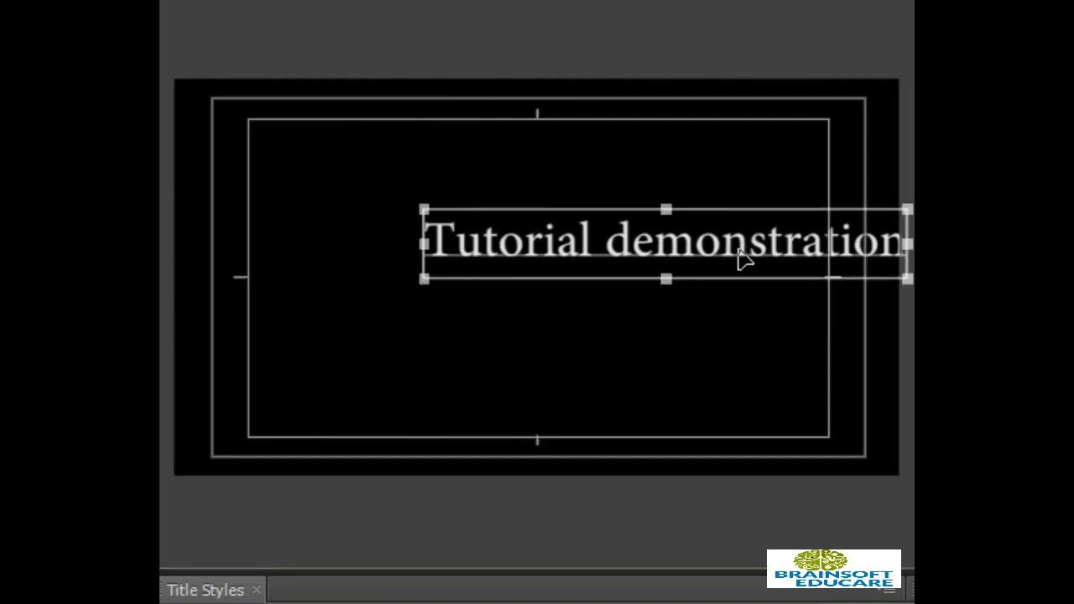
pyautogui.moveTo(743, 260); pyautogui.dragTo(614, 291)
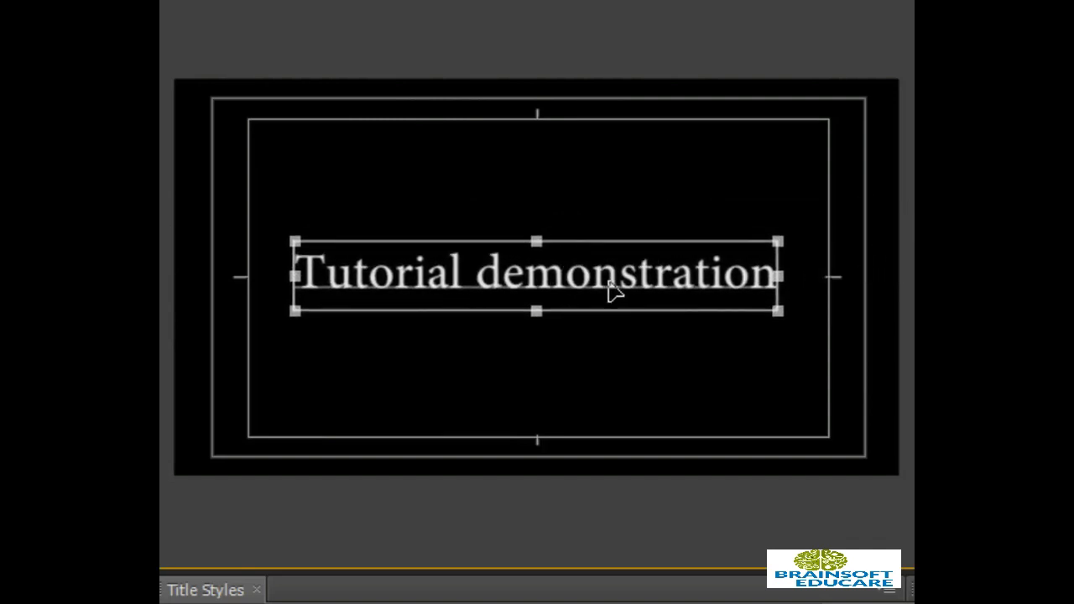
pyautogui.click(632, 395)
pyautogui.moveTo(702, 571); pyautogui.dragTo(710, 518)
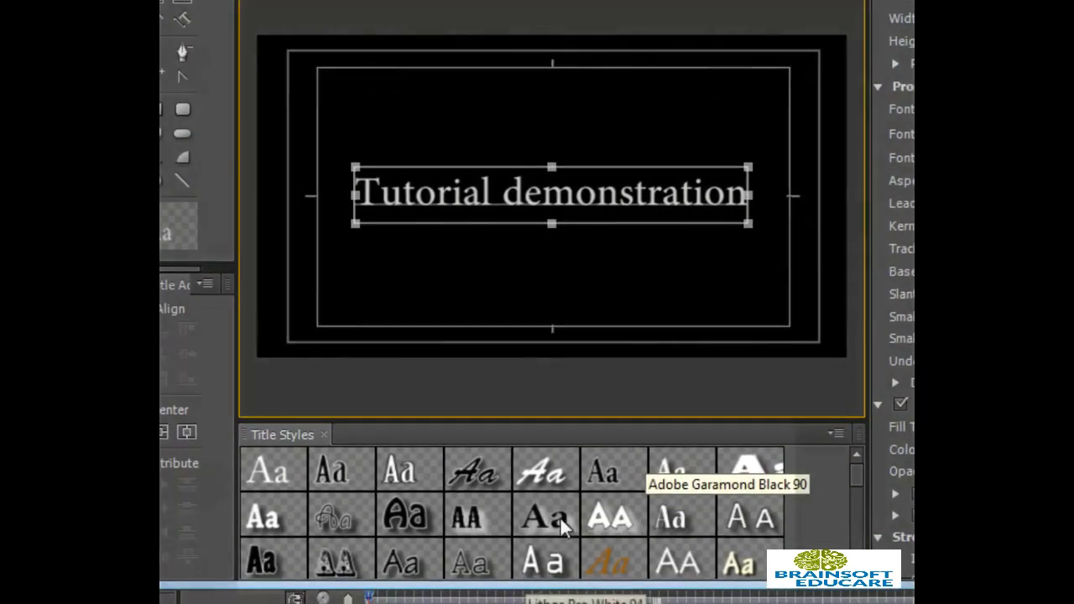
# - Try out several title styles on the text, including Blackoak White 75
pyautogui.click(349, 471)
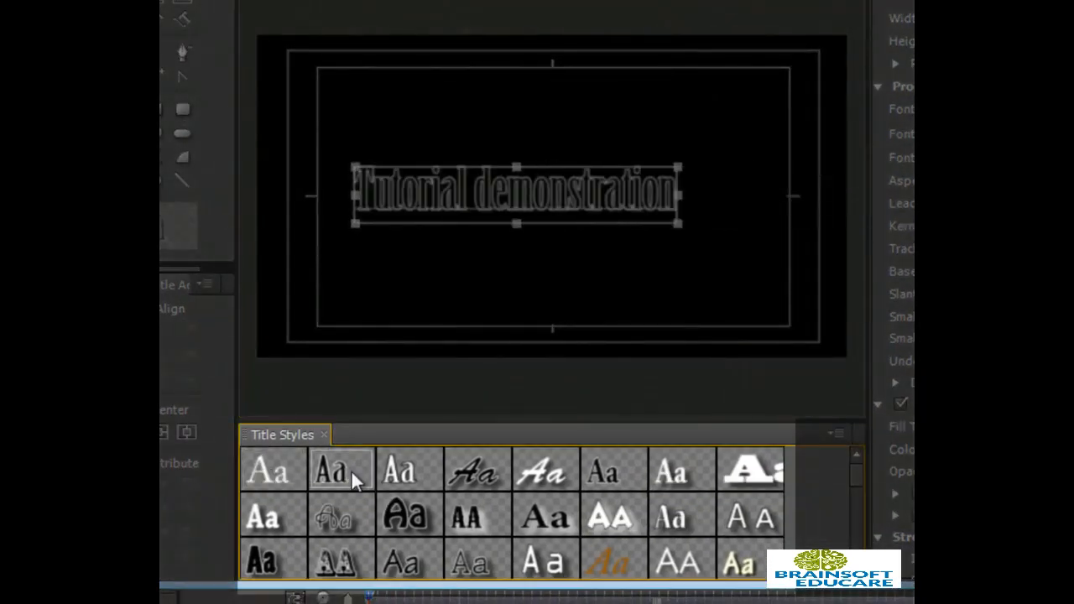
pyautogui.click(426, 474)
pyautogui.click(483, 468)
pyautogui.click(545, 471)
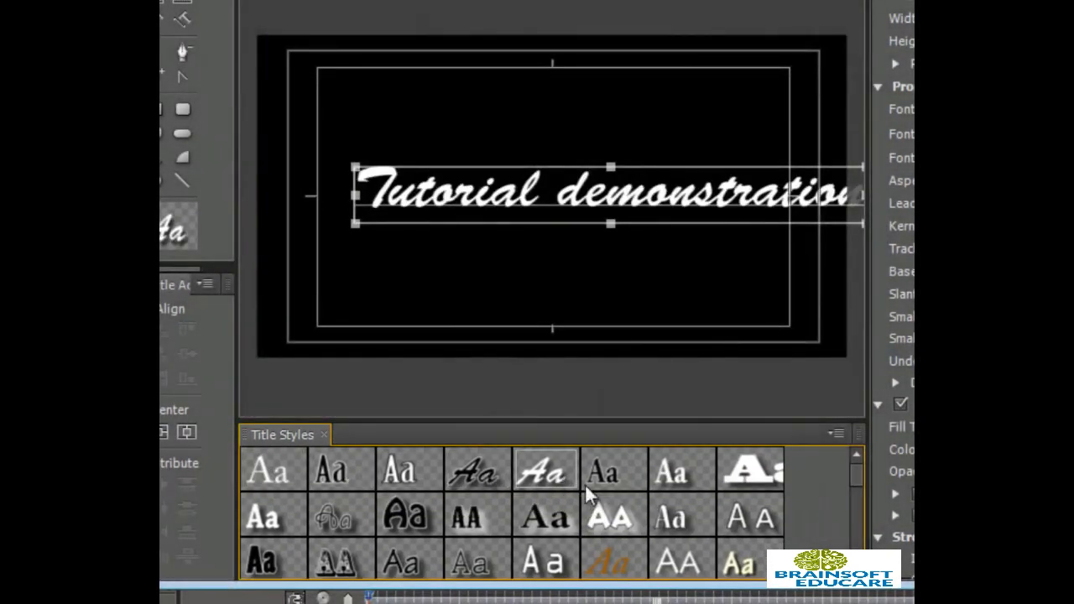
pyautogui.click(612, 471)
pyautogui.click(681, 482)
pyautogui.click(750, 470)
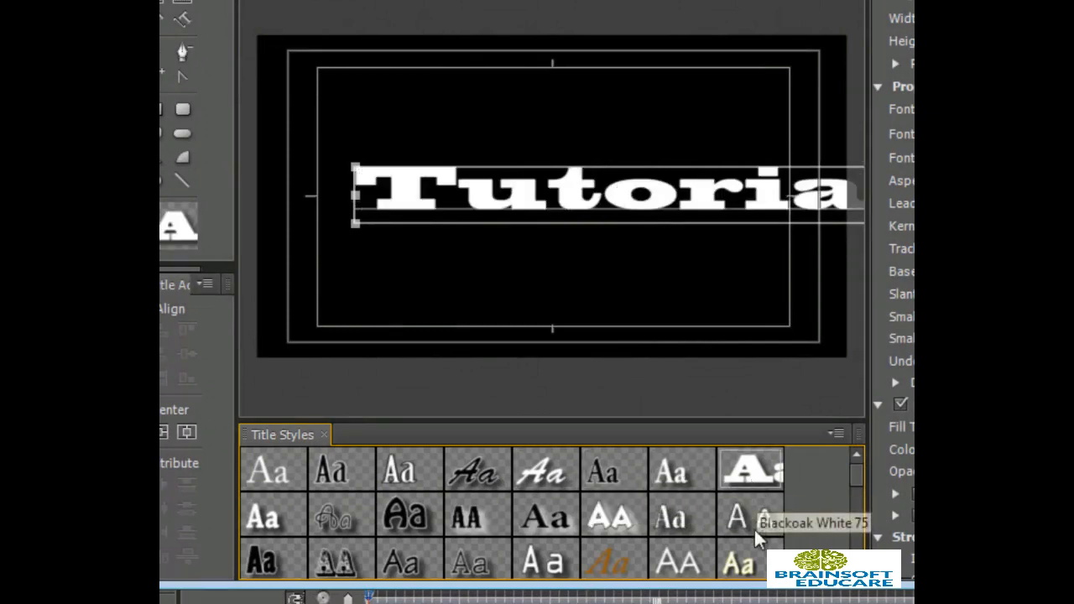
pyautogui.click(758, 555)
pyautogui.click(674, 514)
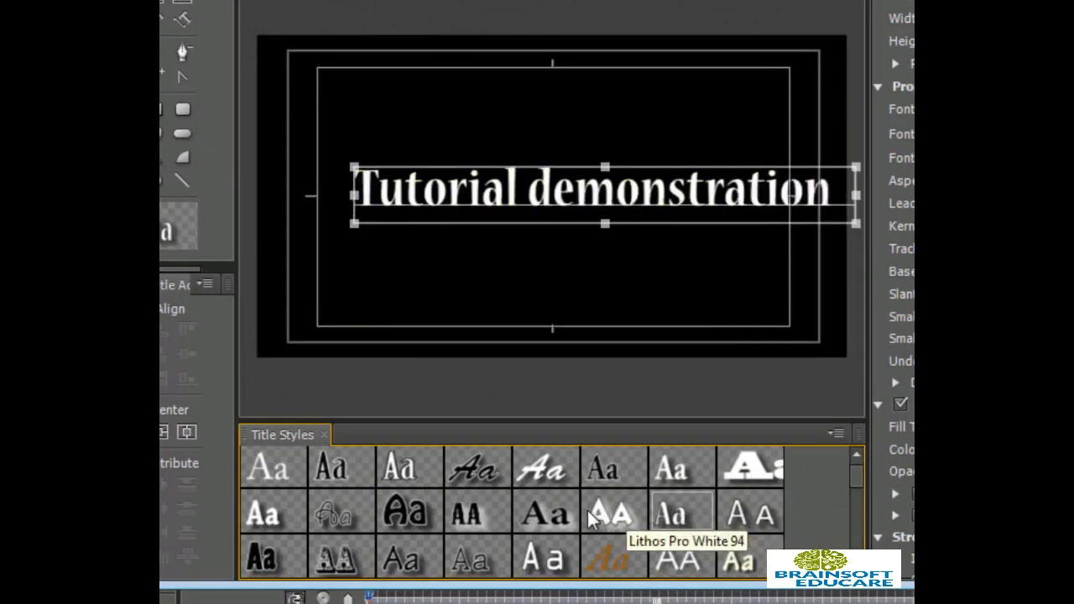
# - Apply the Lithos Pro White 94 style to the title text
pyautogui.click(617, 512)
pyautogui.click(521, 520)
pyautogui.click(609, 517)
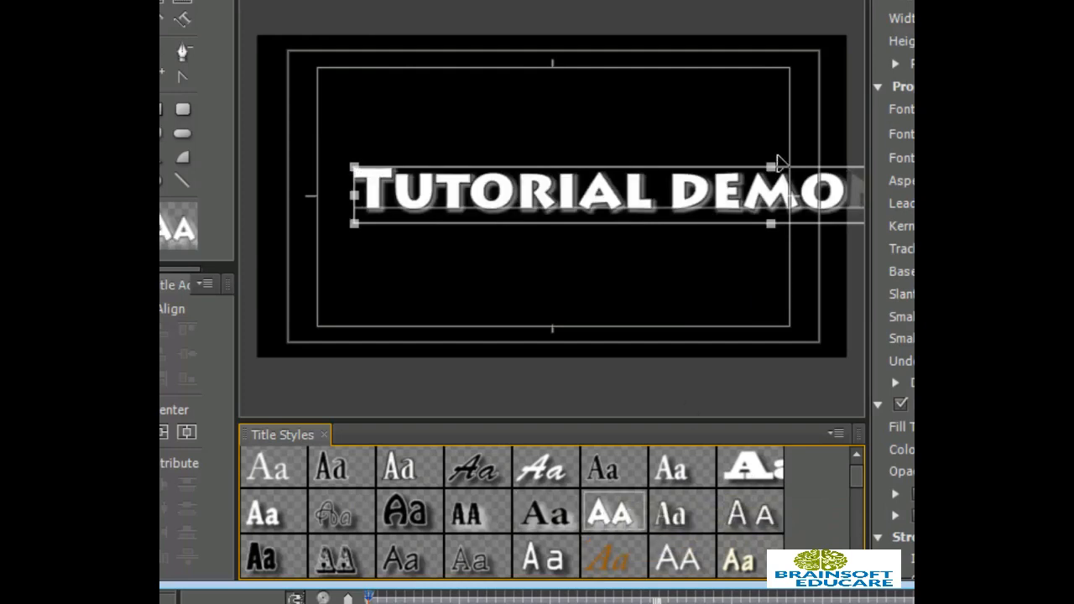
# - Scale the styled text down to fit inside the inner safe margin and centre it in the frame
pyautogui.moveTo(598, 199); pyautogui.dragTo(563, 176)
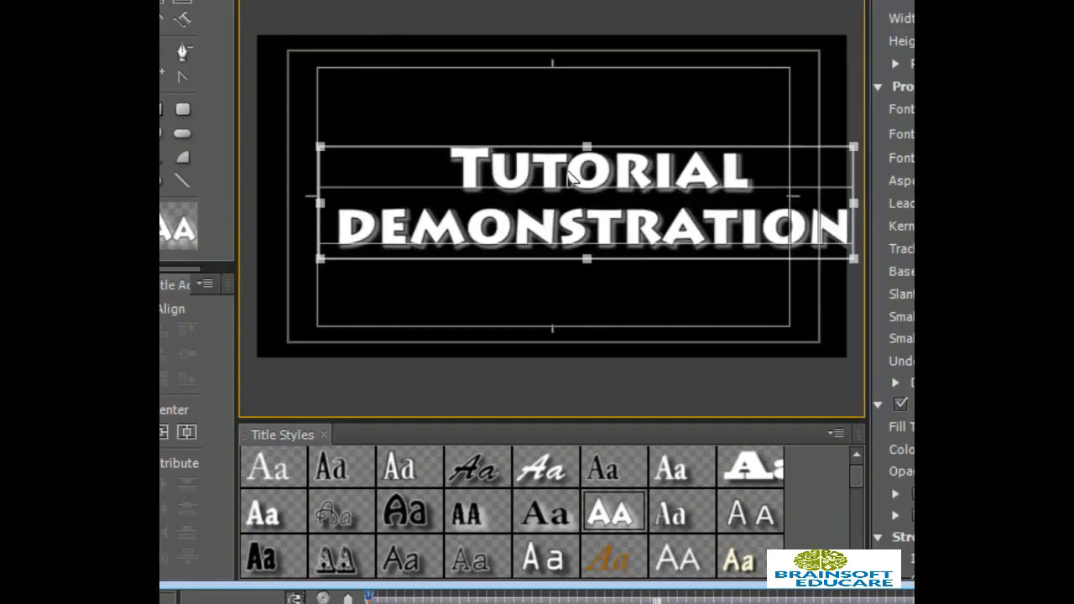
pyautogui.moveTo(571, 173); pyautogui.dragTo(529, 158)
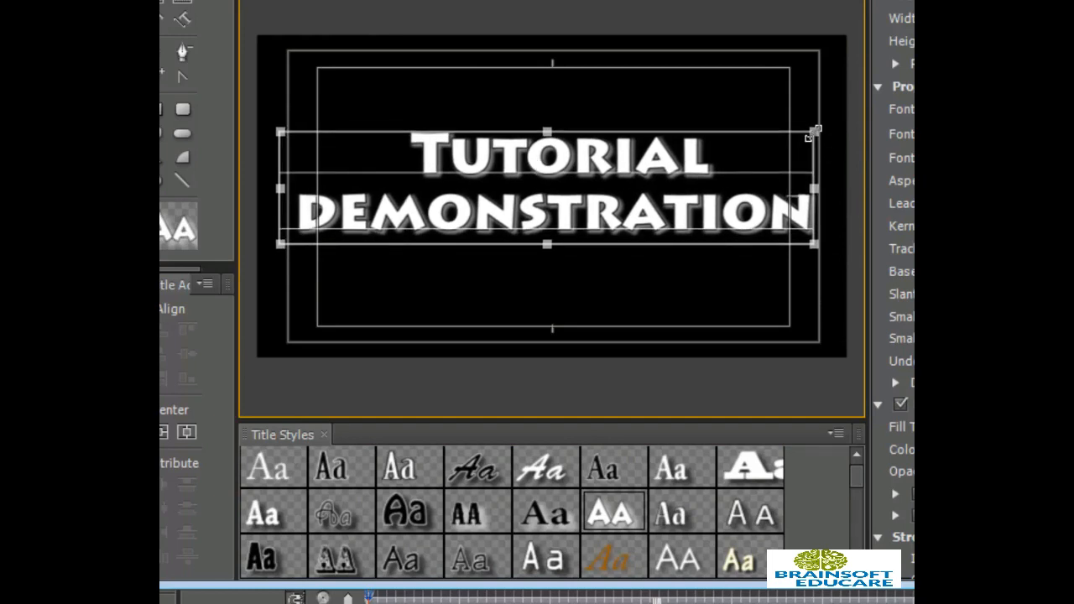
pyautogui.moveTo(808, 135); pyautogui.dragTo(693, 162)
pyautogui.moveTo(594, 183); pyautogui.dragTo(663, 183)
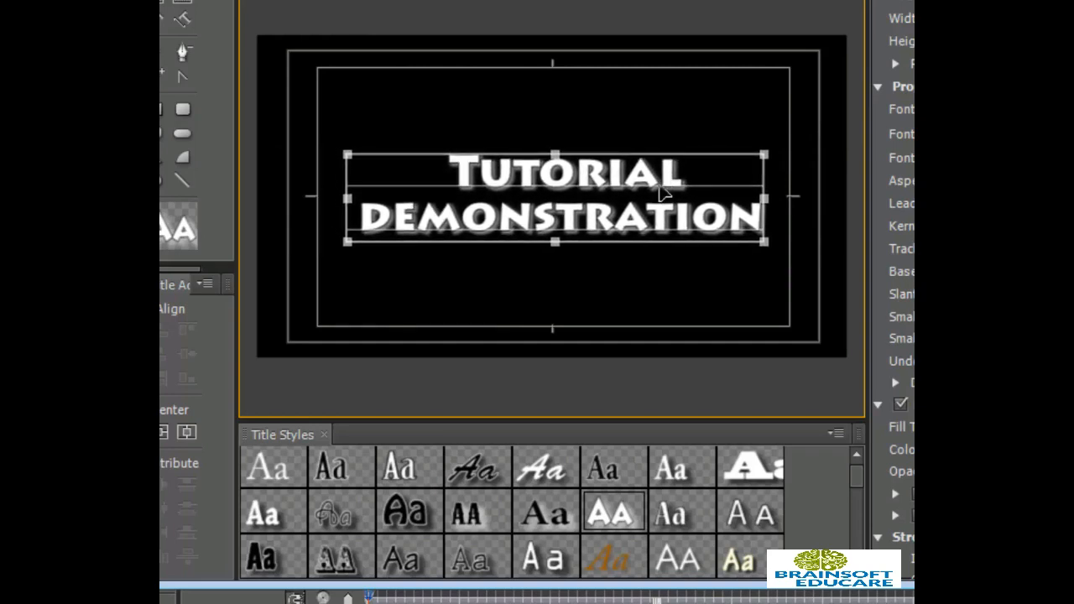
pyautogui.click(628, 282)
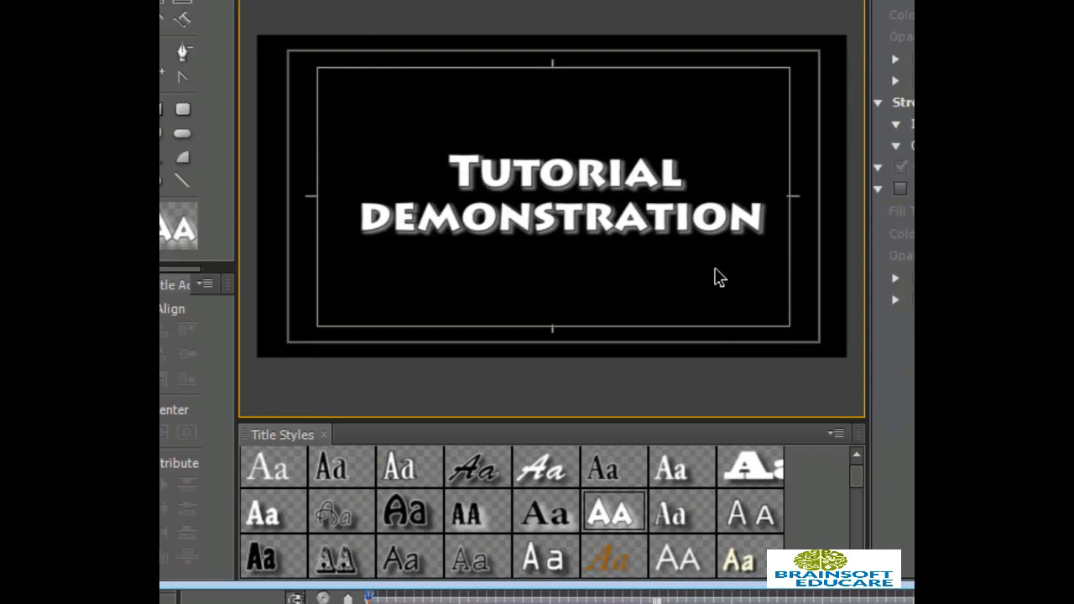
# - Set the title text's fill color to blue, 2D3EBE
pyautogui.click(623, 195)
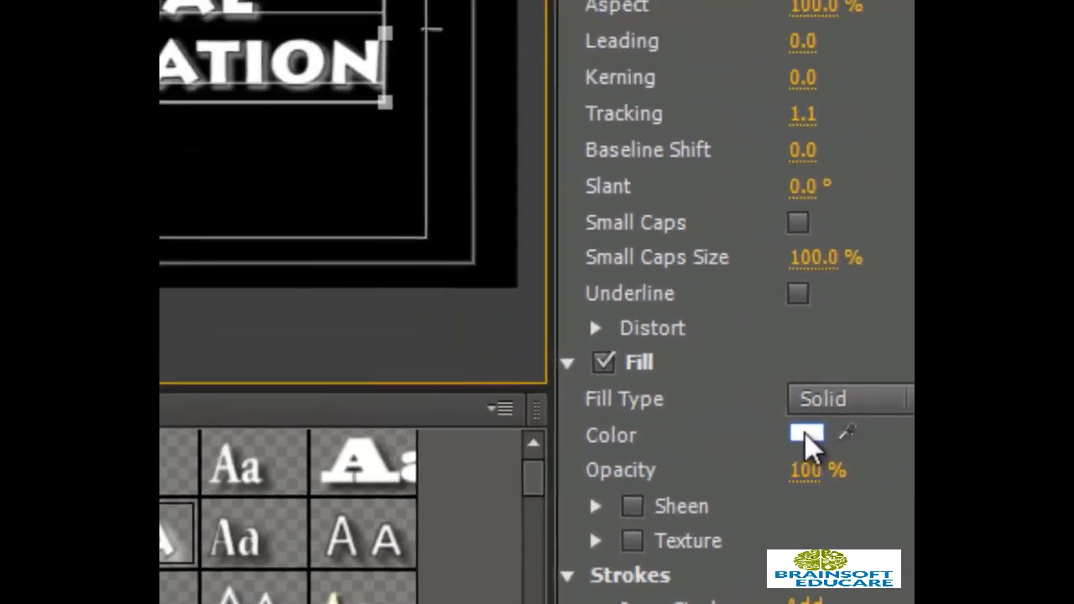
pyautogui.click(712, 387)
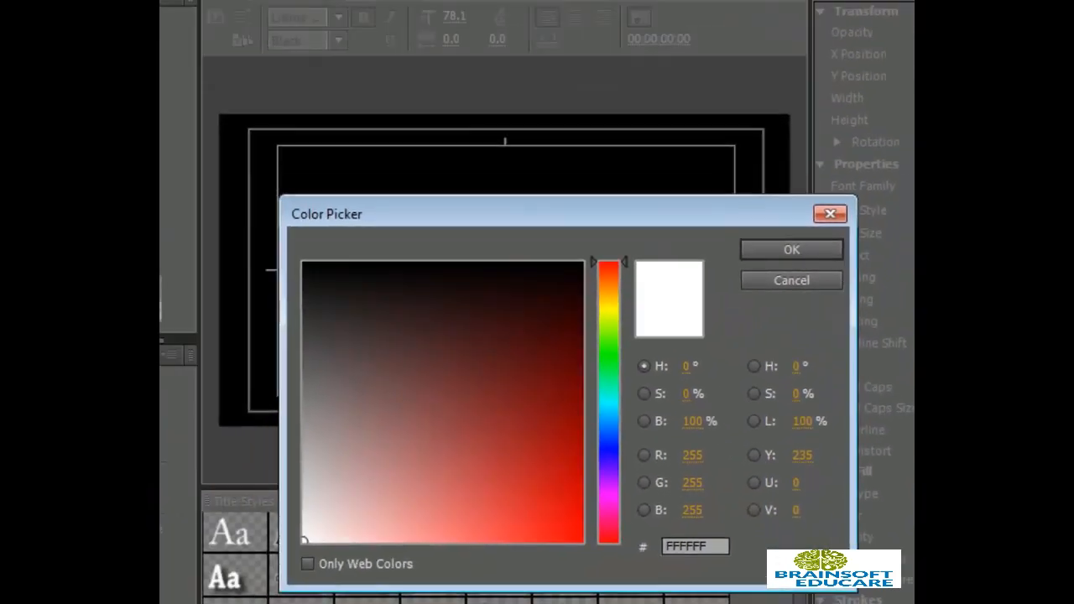
pyautogui.click(610, 442)
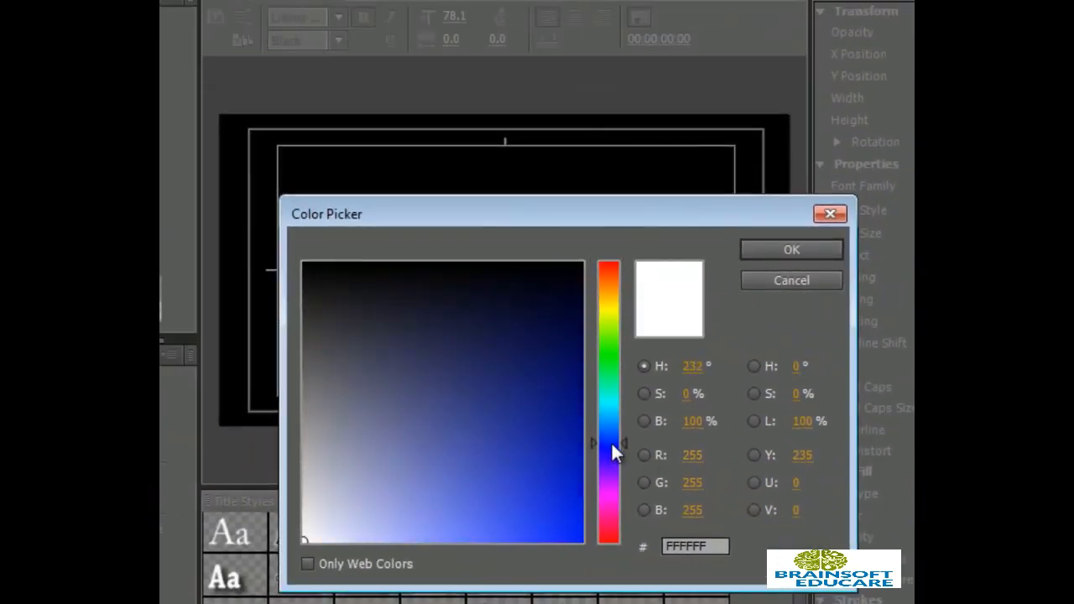
pyautogui.moveTo(484, 454)
pyautogui.mouseDown()
pyautogui.moveTo(507, 479)
pyautogui.moveTo(515, 471)
pyautogui.mouseUp()
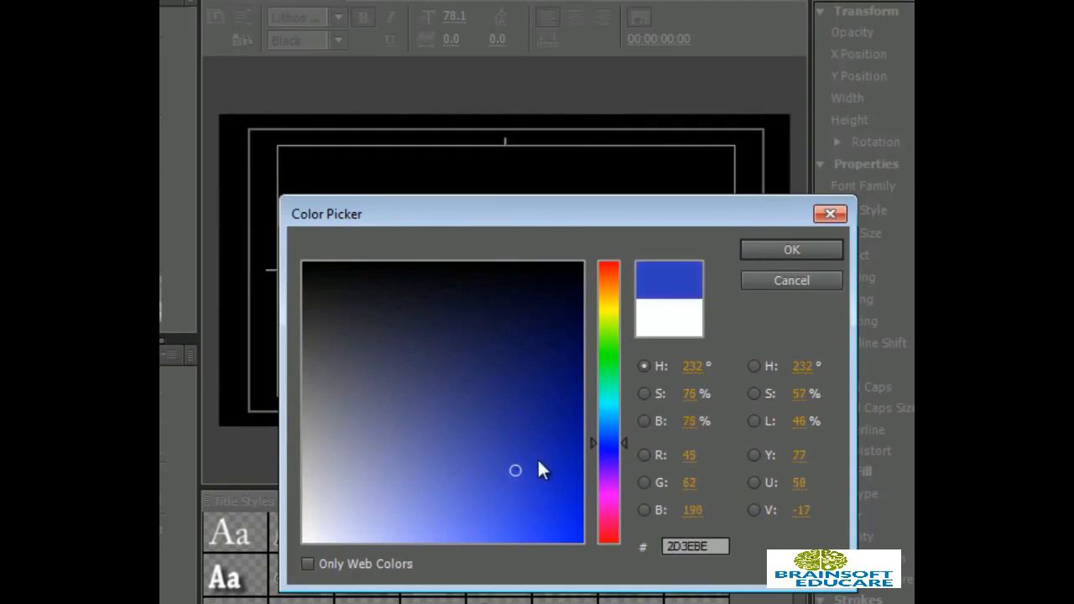
pyautogui.click(792, 251)
pyautogui.click(635, 387)
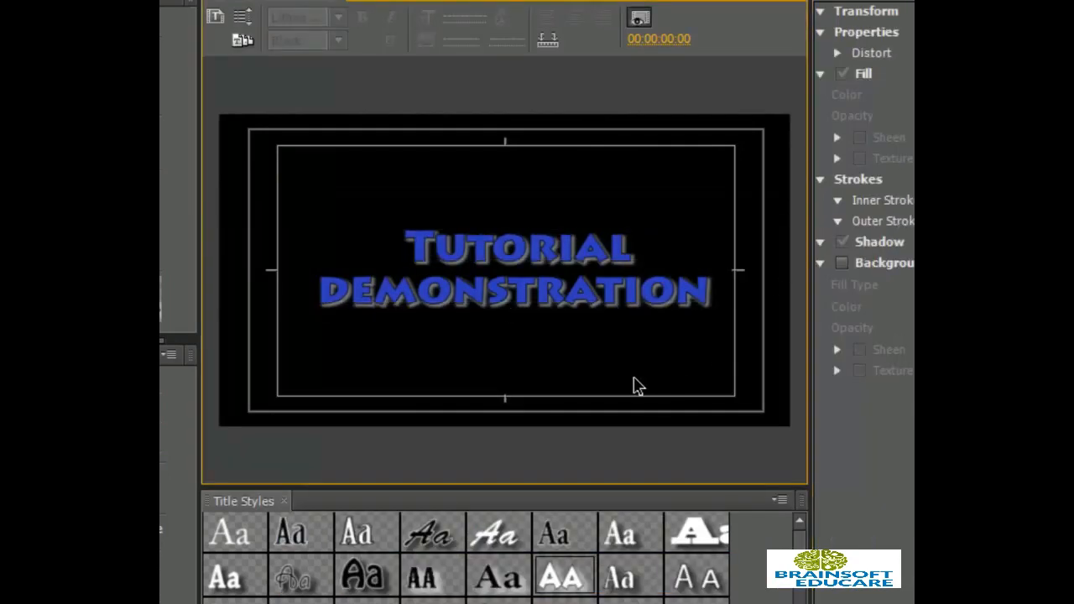
# - Set the title text's fill color to bright red, EB0914
pyautogui.click(610, 252)
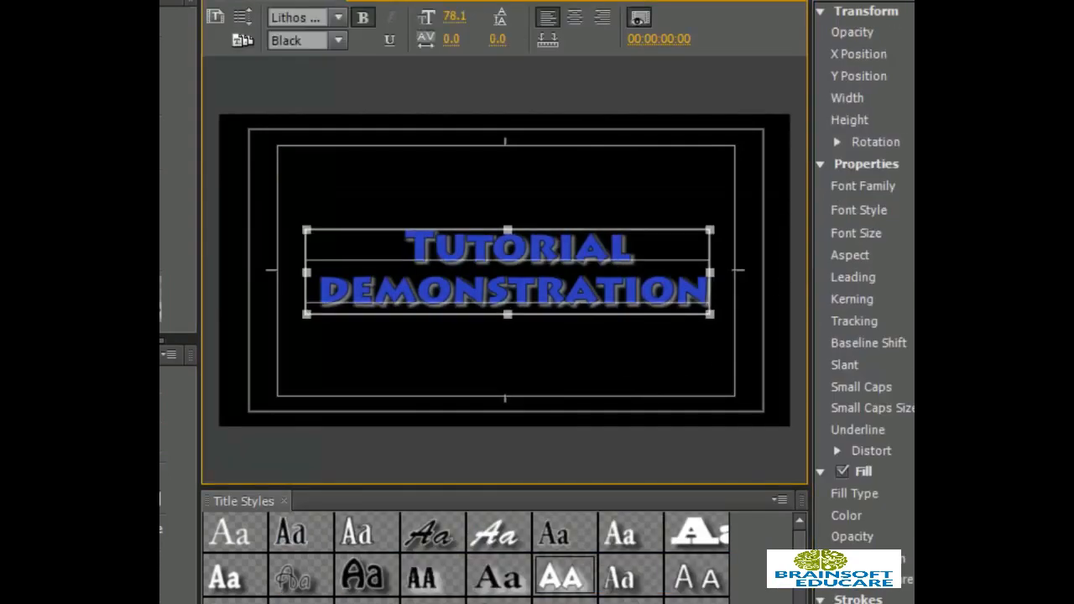
pyautogui.click(878, 483)
pyautogui.click(608, 541)
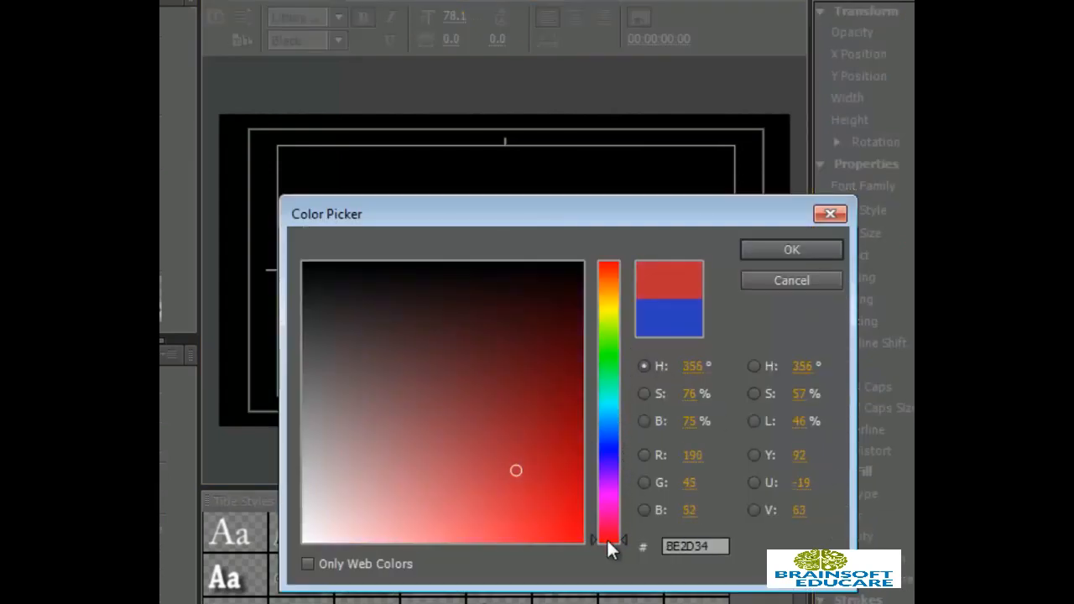
pyautogui.moveTo(537, 494); pyautogui.dragTo(570, 515)
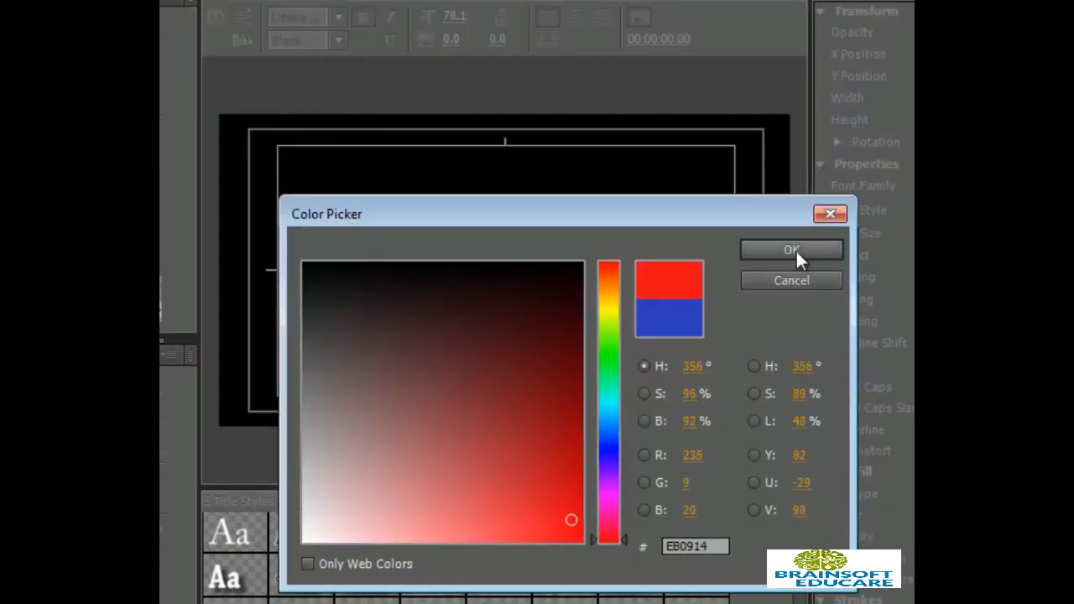
pyautogui.click(791, 249)
# - Set the title text's fill color to light blue, 929EFB
pyautogui.click(570, 250)
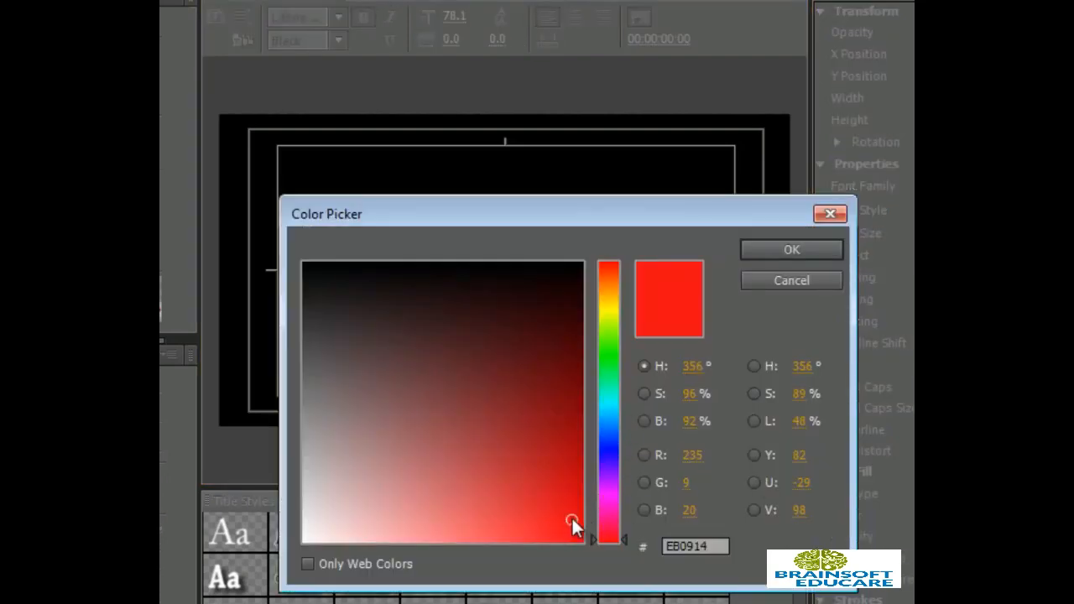
pyautogui.moveTo(571, 516); pyautogui.dragTo(246, 548)
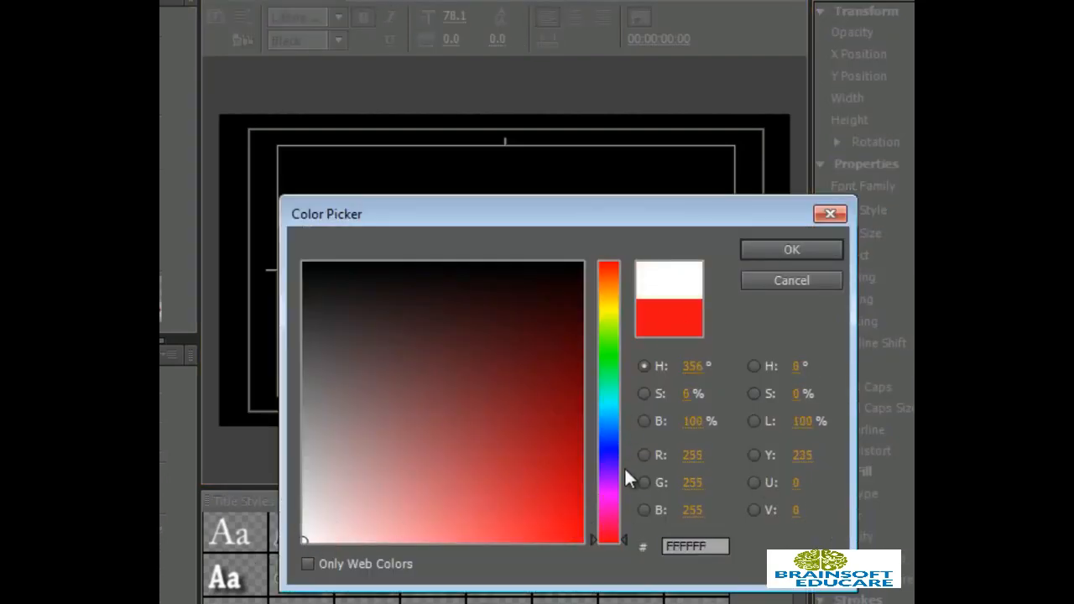
pyautogui.moveTo(610, 398); pyautogui.dragTo(606, 400)
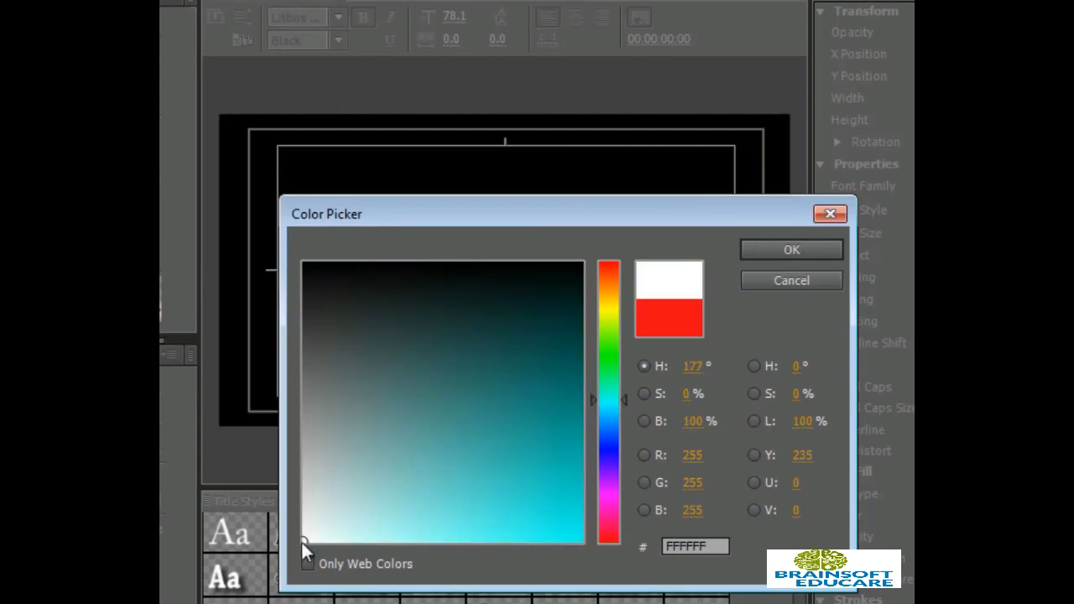
pyautogui.moveTo(322, 540)
pyautogui.mouseDown()
pyautogui.moveTo(407, 531)
pyautogui.moveTo(414, 550)
pyautogui.moveTo(425, 534)
pyautogui.moveTo(415, 507)
pyautogui.moveTo(420, 537)
pyautogui.mouseUp()
pyautogui.moveTo(613, 427)
pyautogui.mouseDown()
pyautogui.moveTo(618, 453)
pyautogui.moveTo(614, 441)
pyautogui.mouseUp()
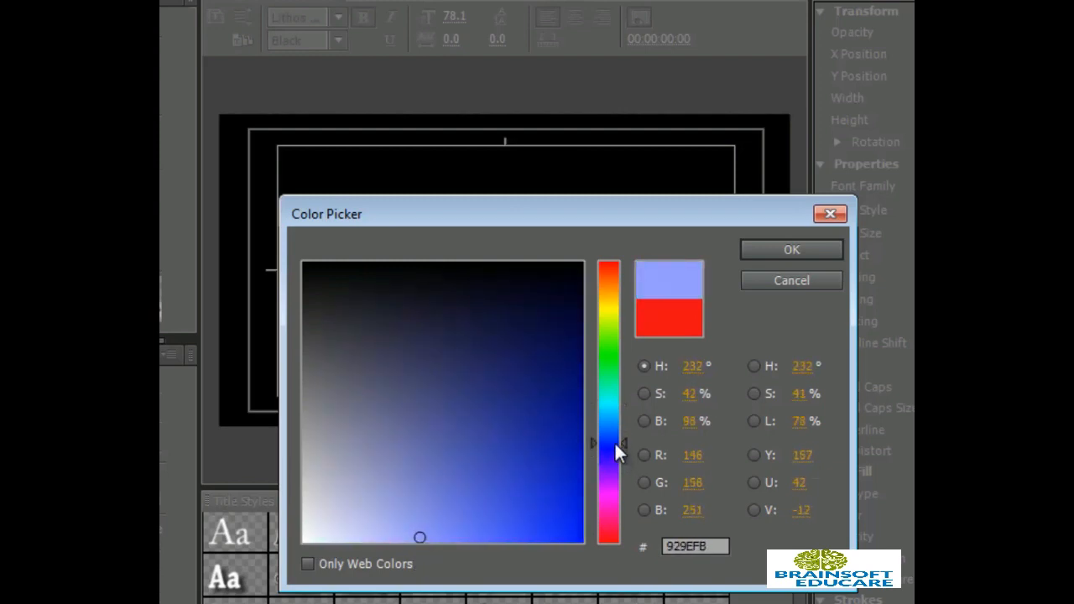
pyautogui.click(773, 248)
pyautogui.click(562, 372)
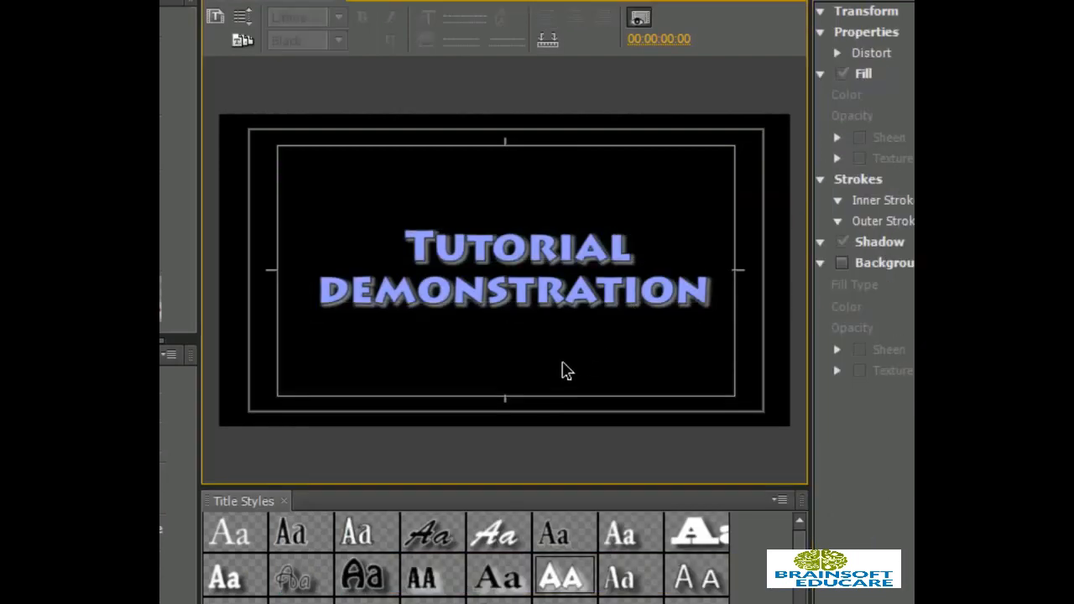
# - Close the title editor and save the project
pyautogui.click(576, 248)
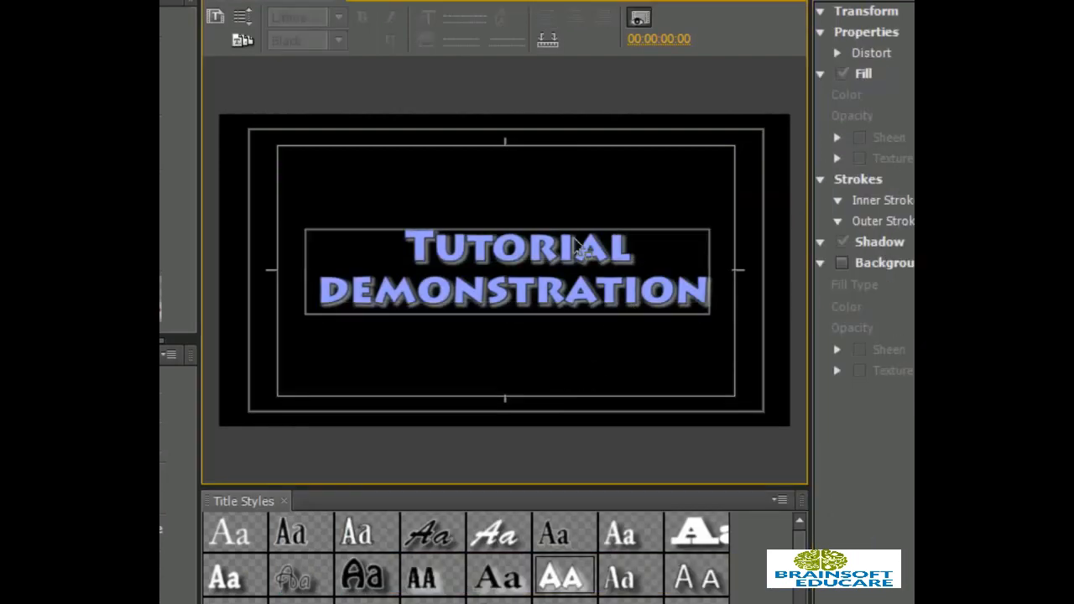
pyautogui.click(508, 345)
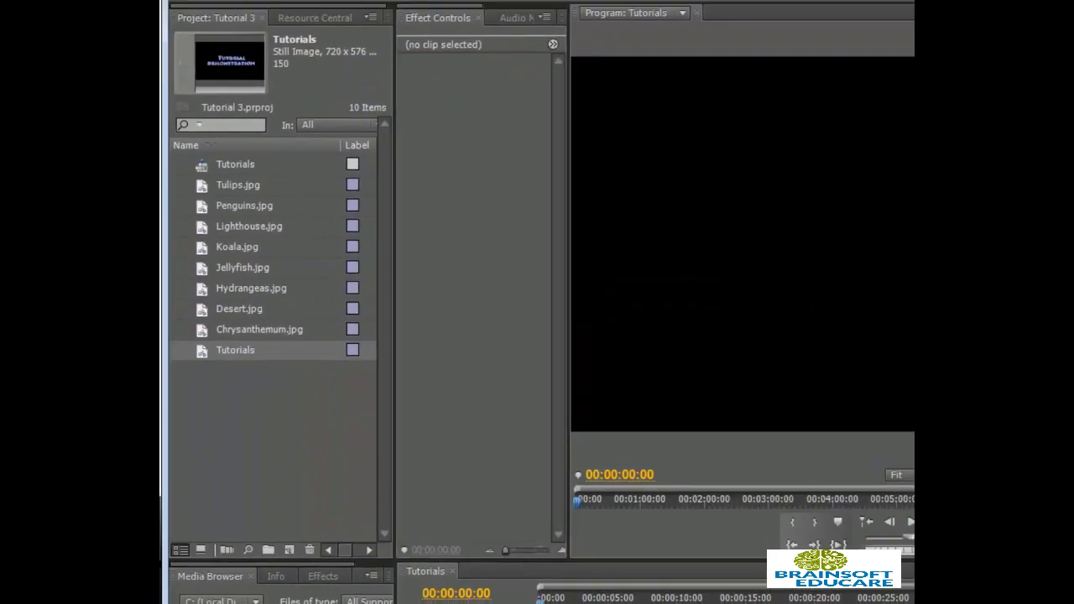
pyautogui.hotkey('ctrl', 's')
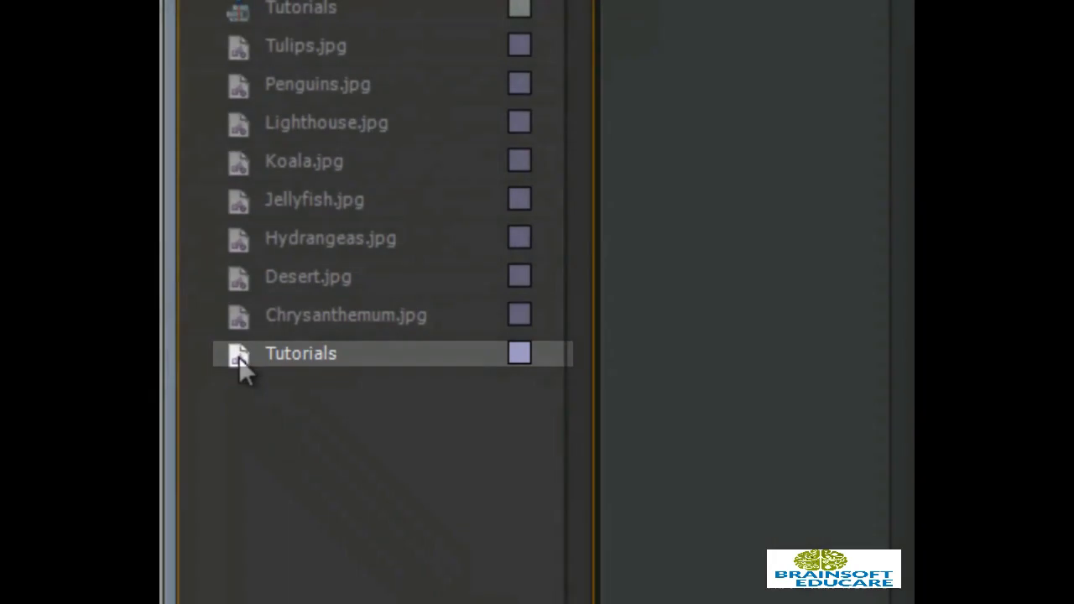
# - Place the Tutorials title at the start of Video 1, with all existing photo clips moved back to begin where it ends
pyautogui.moveTo(239, 370); pyautogui.dragTo(460, 337)
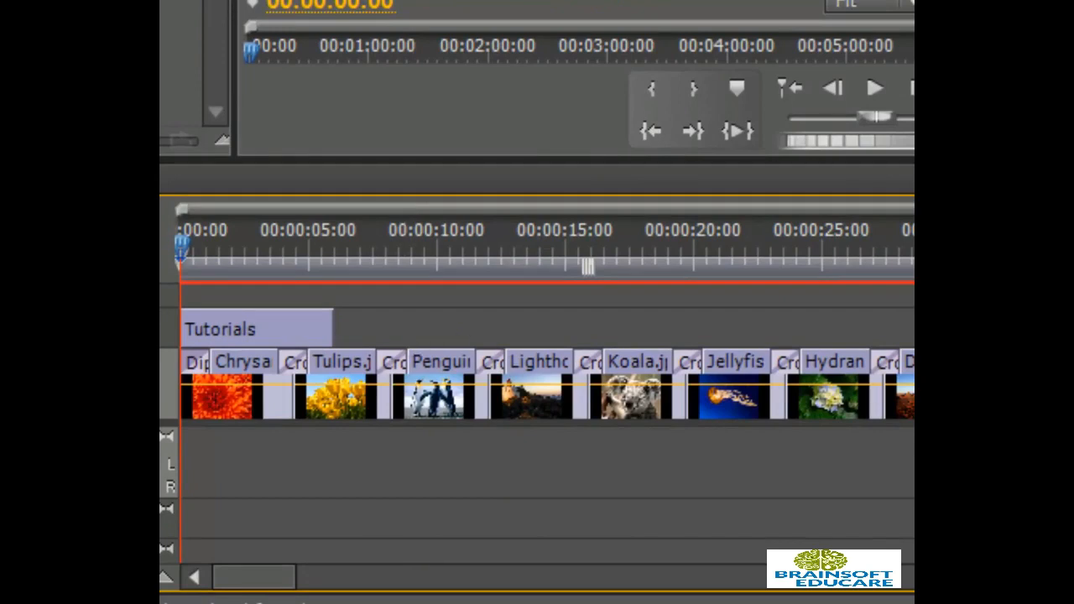
pyautogui.moveTo(913, 398); pyautogui.dragTo(252, 362)
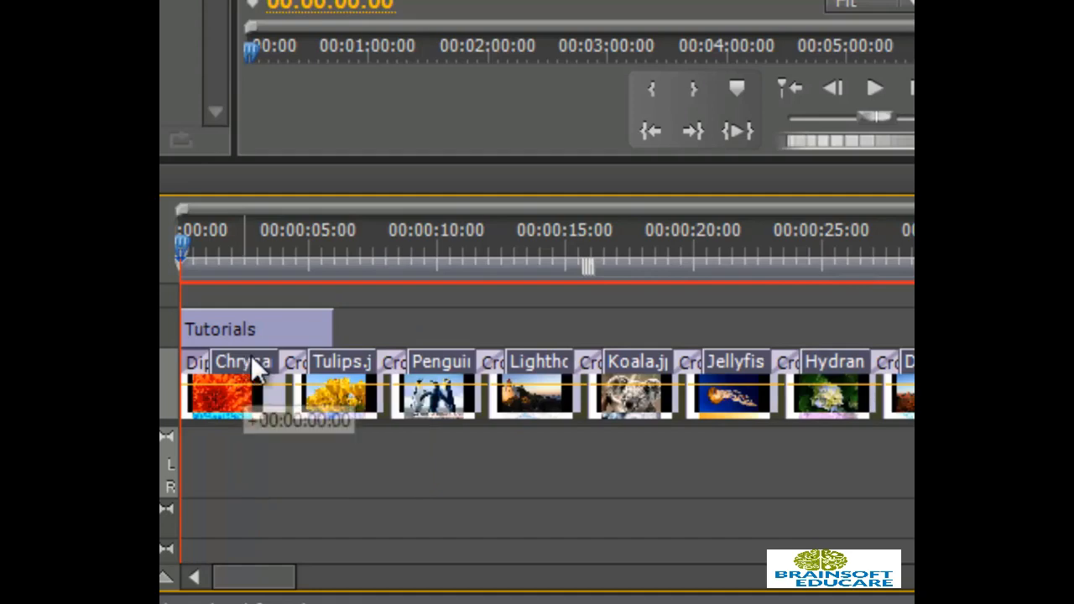
pyautogui.moveTo(251, 354); pyautogui.dragTo(382, 369)
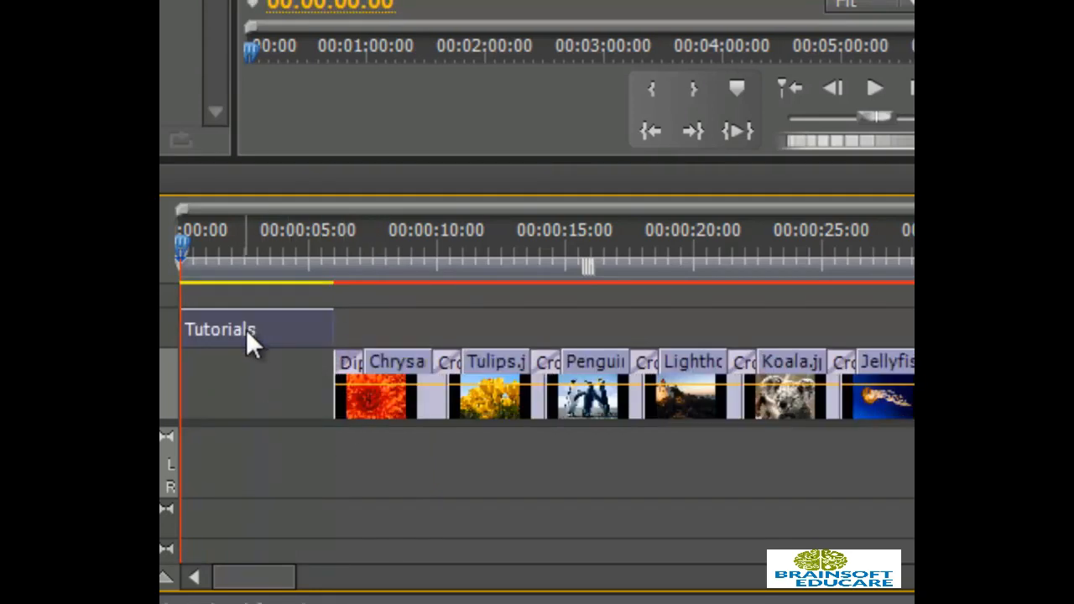
pyautogui.moveTo(246, 329); pyautogui.dragTo(219, 373)
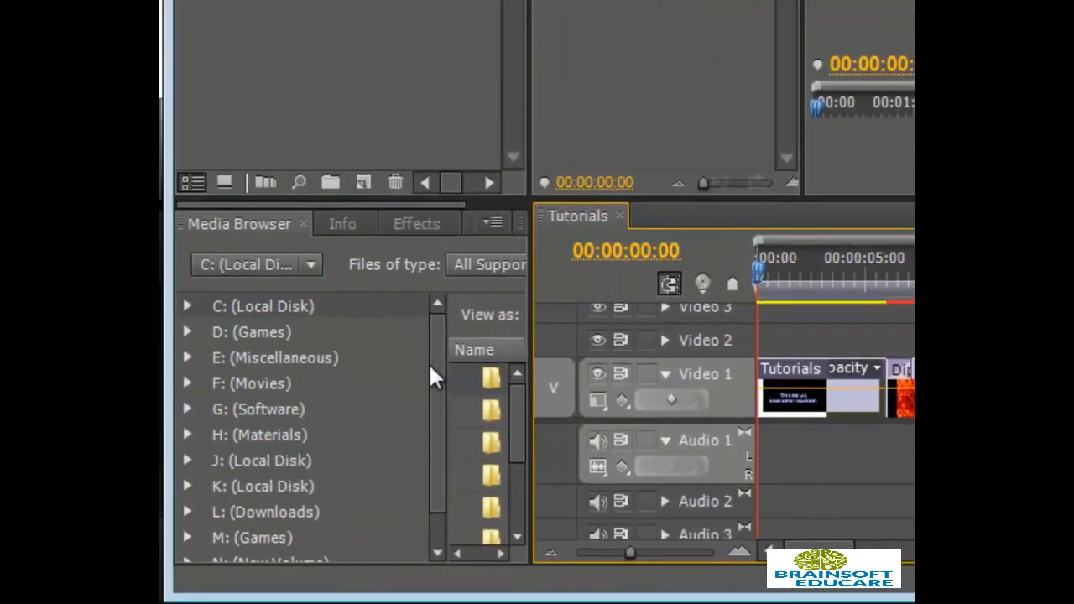
# - Apply Cross Dissolve to both the start and end of the Tutorials title clip, and shift the clip slightly later on Video 1
pyautogui.click(424, 224)
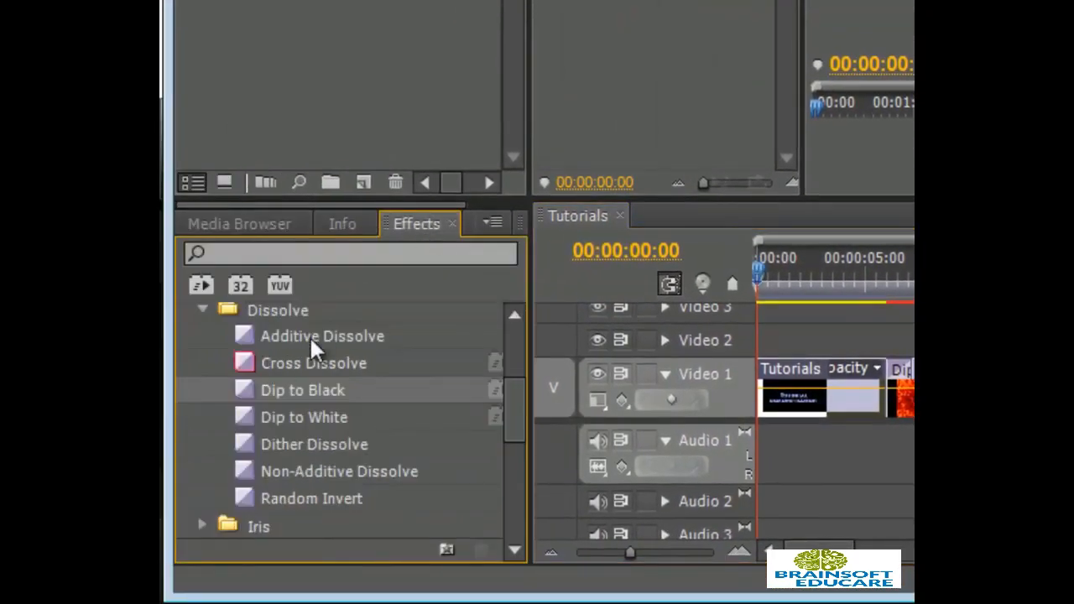
pyautogui.moveTo(248, 361); pyautogui.dragTo(776, 398)
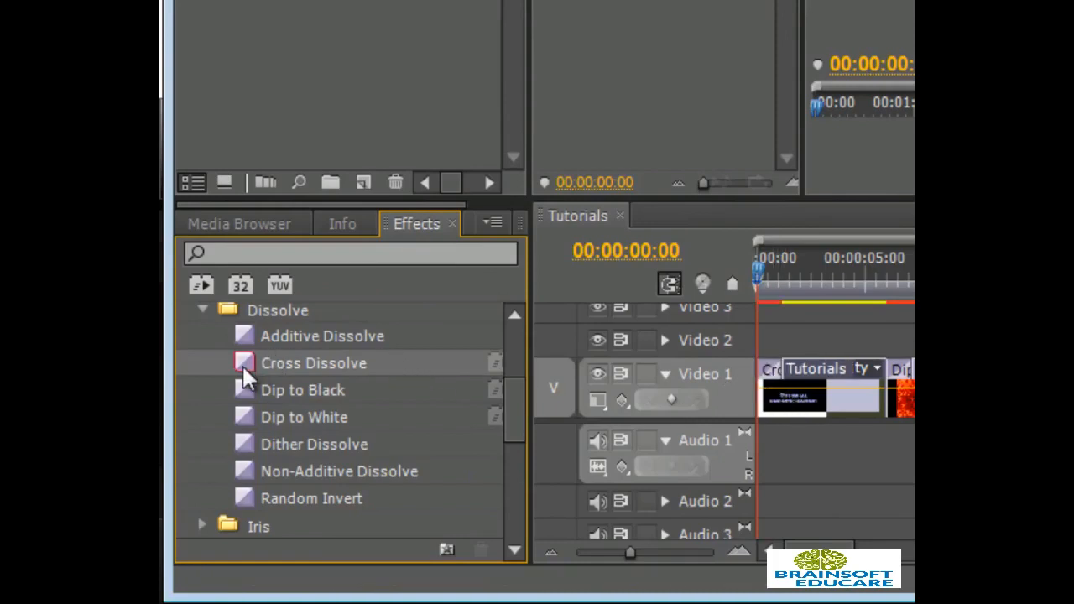
pyautogui.moveTo(241, 364); pyautogui.dragTo(873, 402)
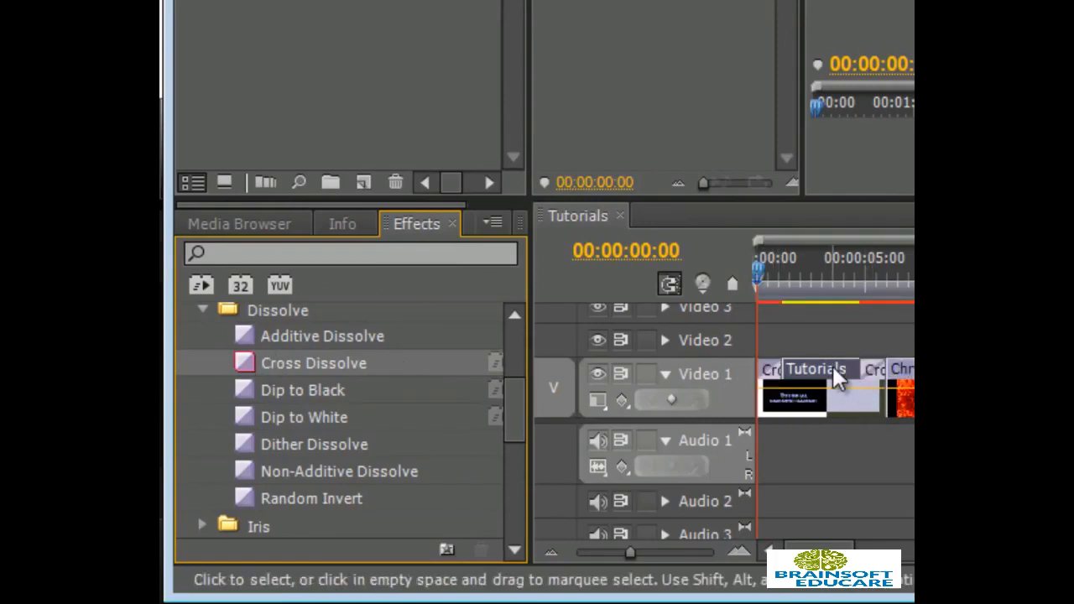
pyautogui.moveTo(833, 365); pyautogui.dragTo(852, 370)
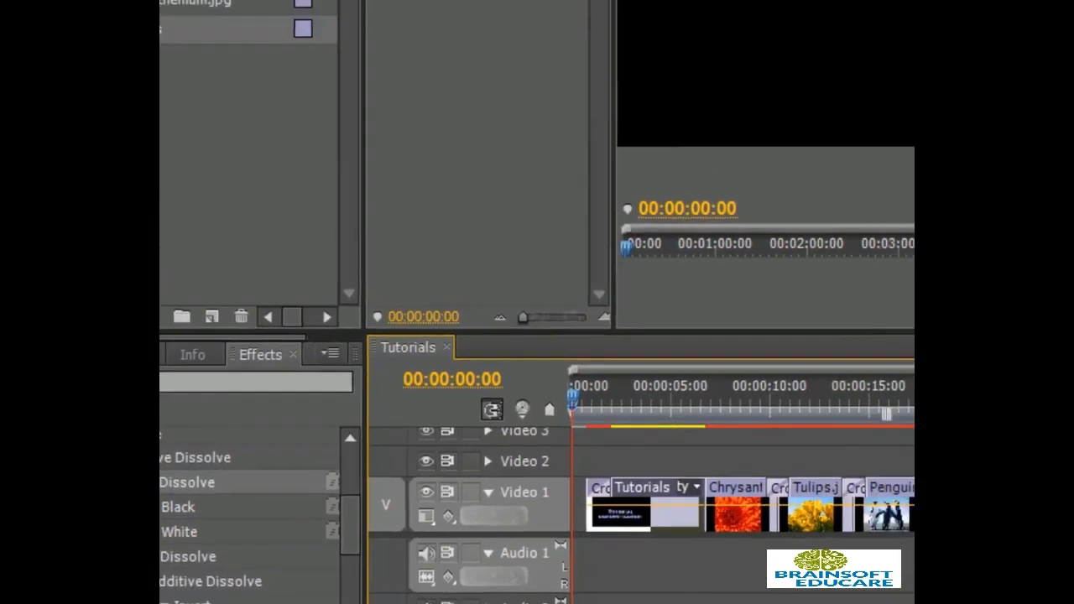
# - Play the sequence from the beginning to preview the title and its transitions
pyautogui.click(606, 573)
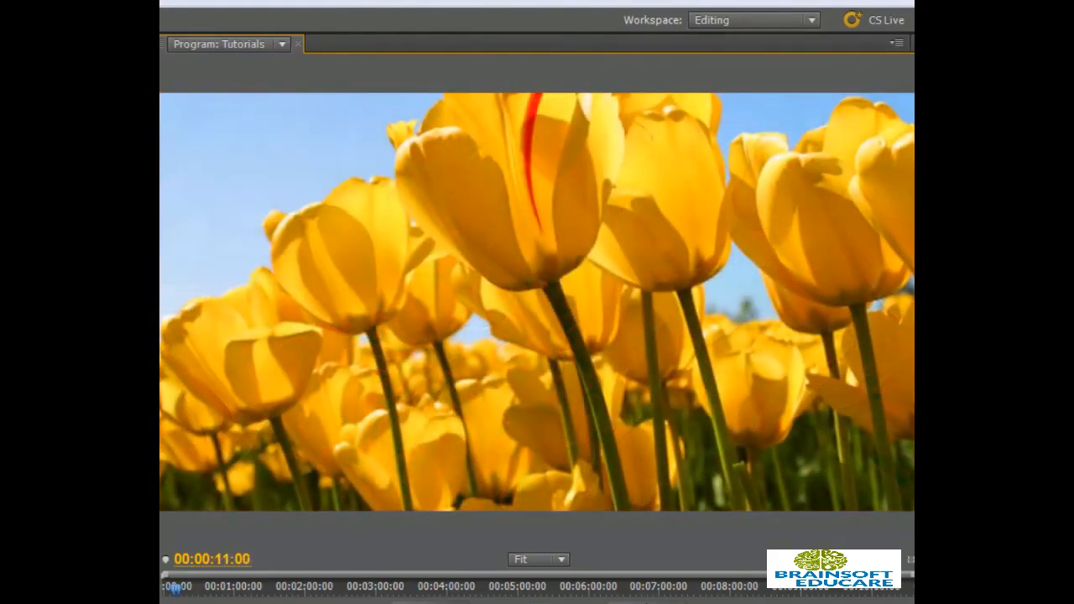
pyautogui.press('Home')
pyautogui.press('space')
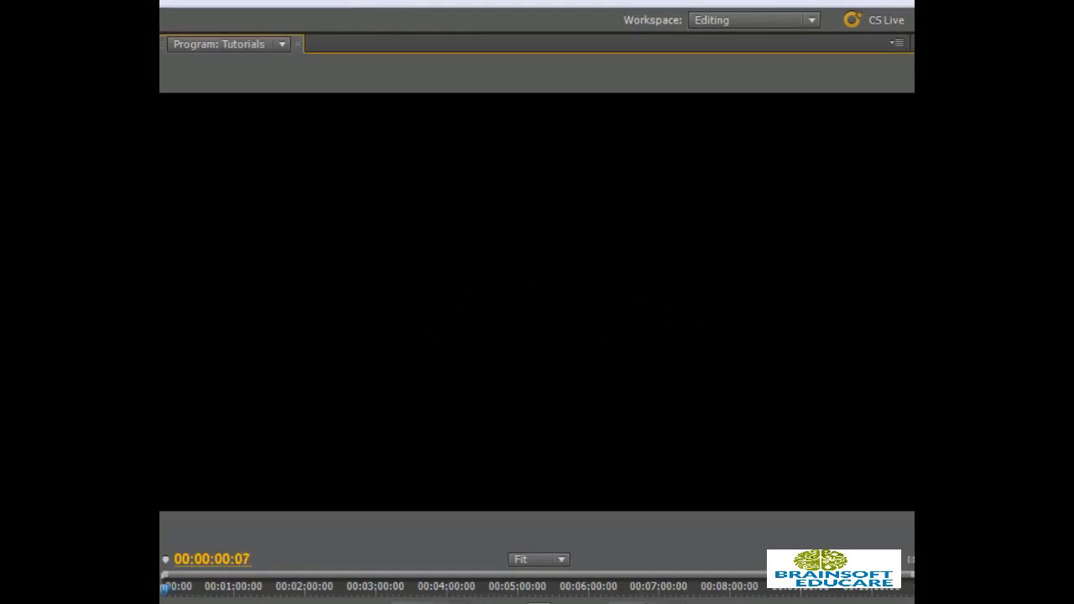